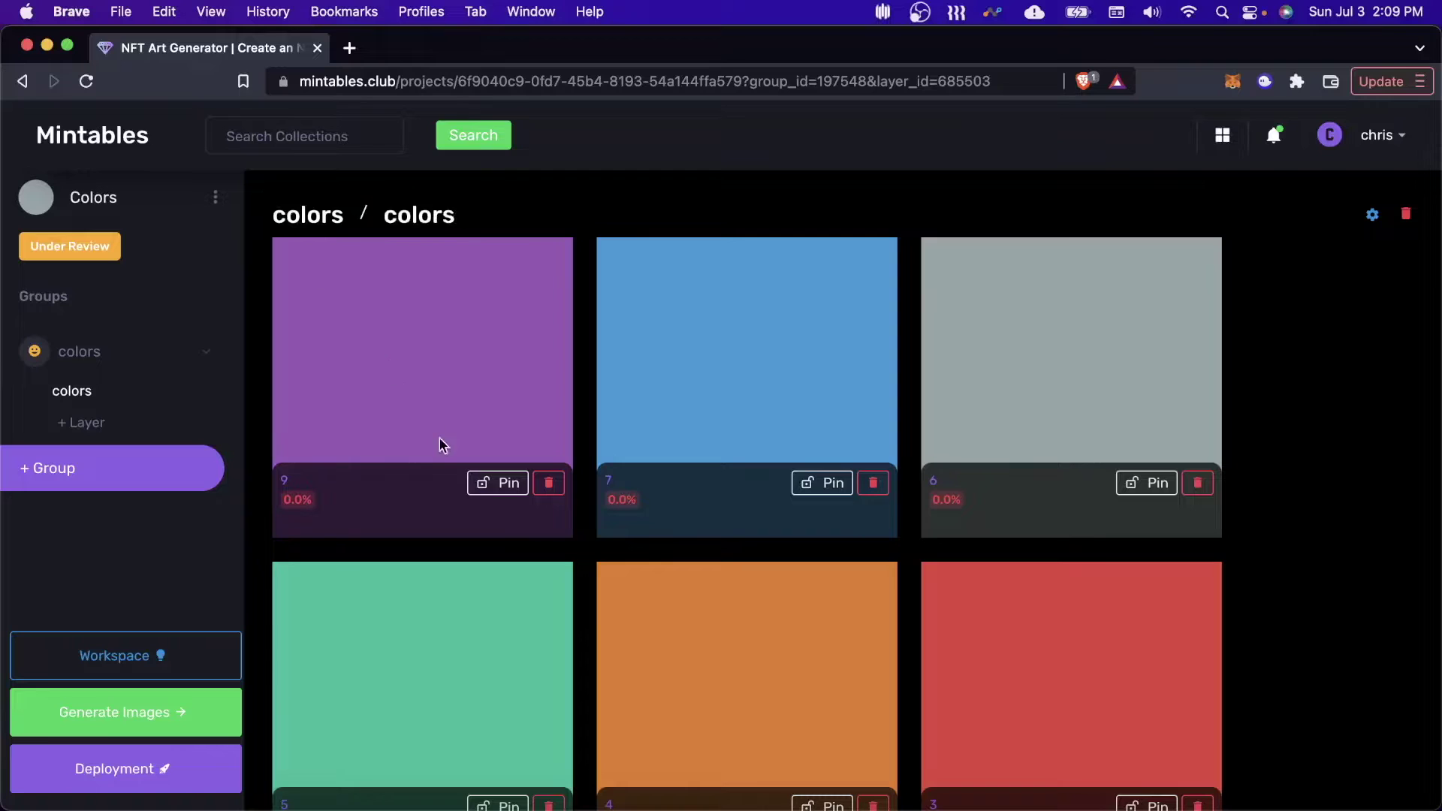
Look over the eight solid-colour images in the colors layer, then go to the Colors deployment page.
scroll(440, 438, "down", 5)
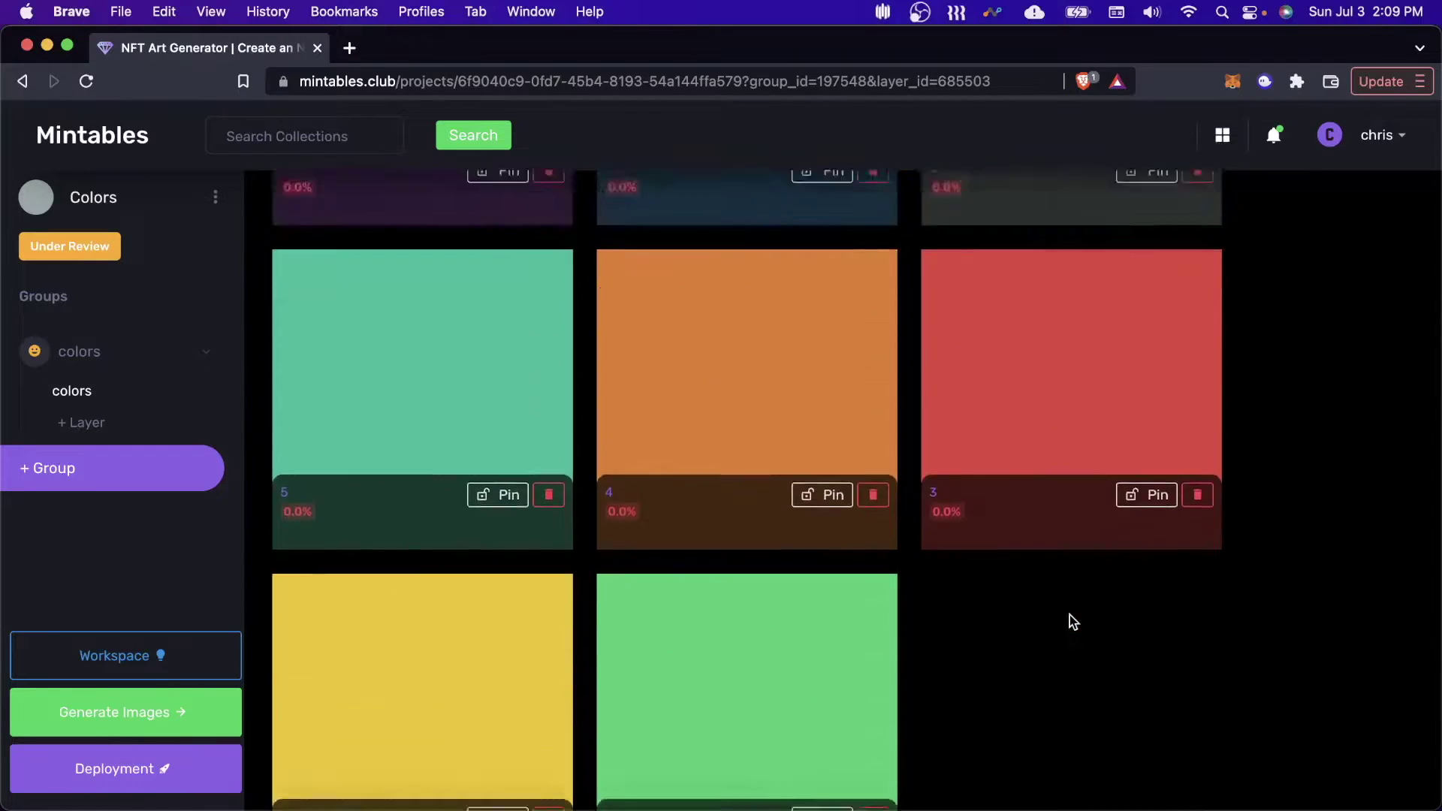
scroll(1072, 621, "up", 5)
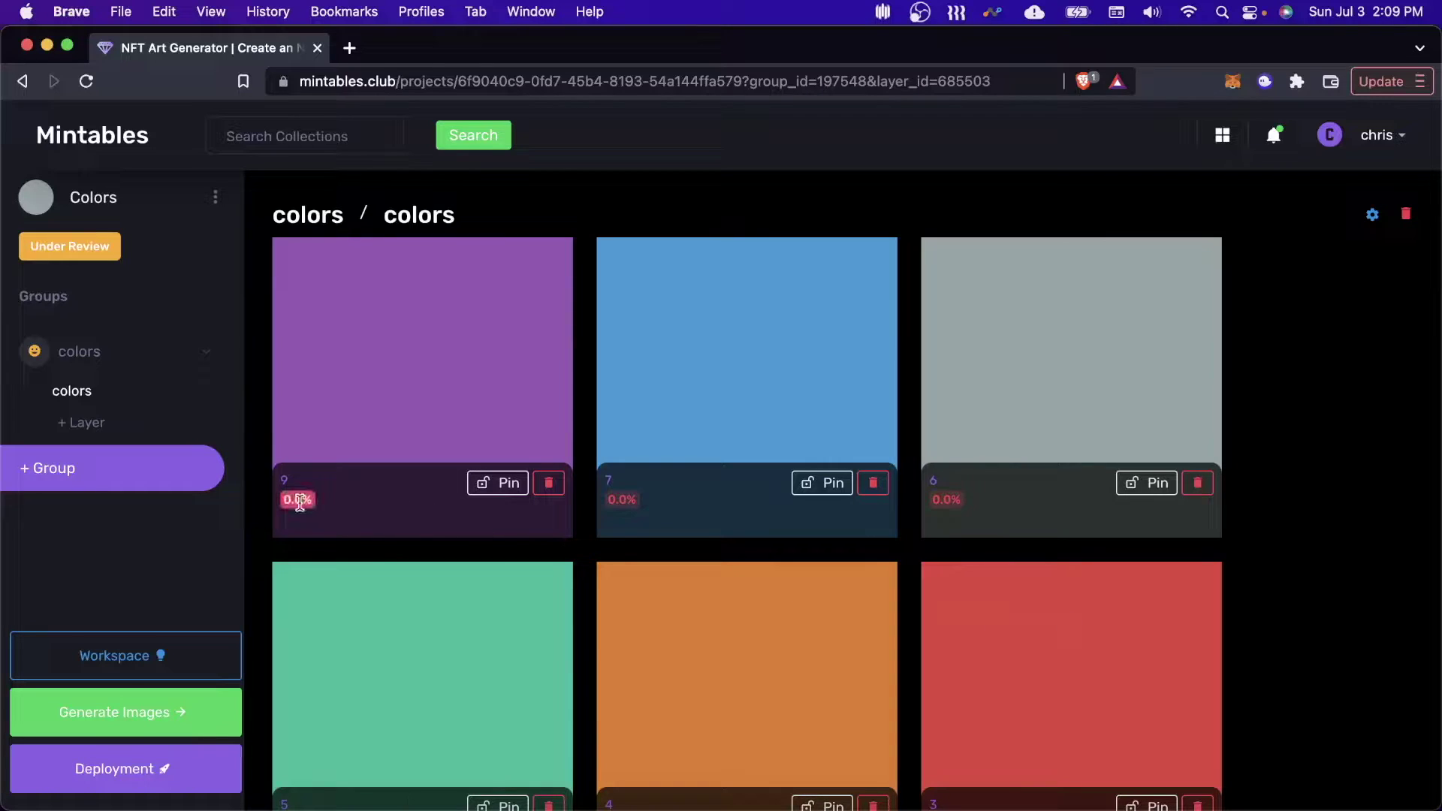
left_click(164, 769)
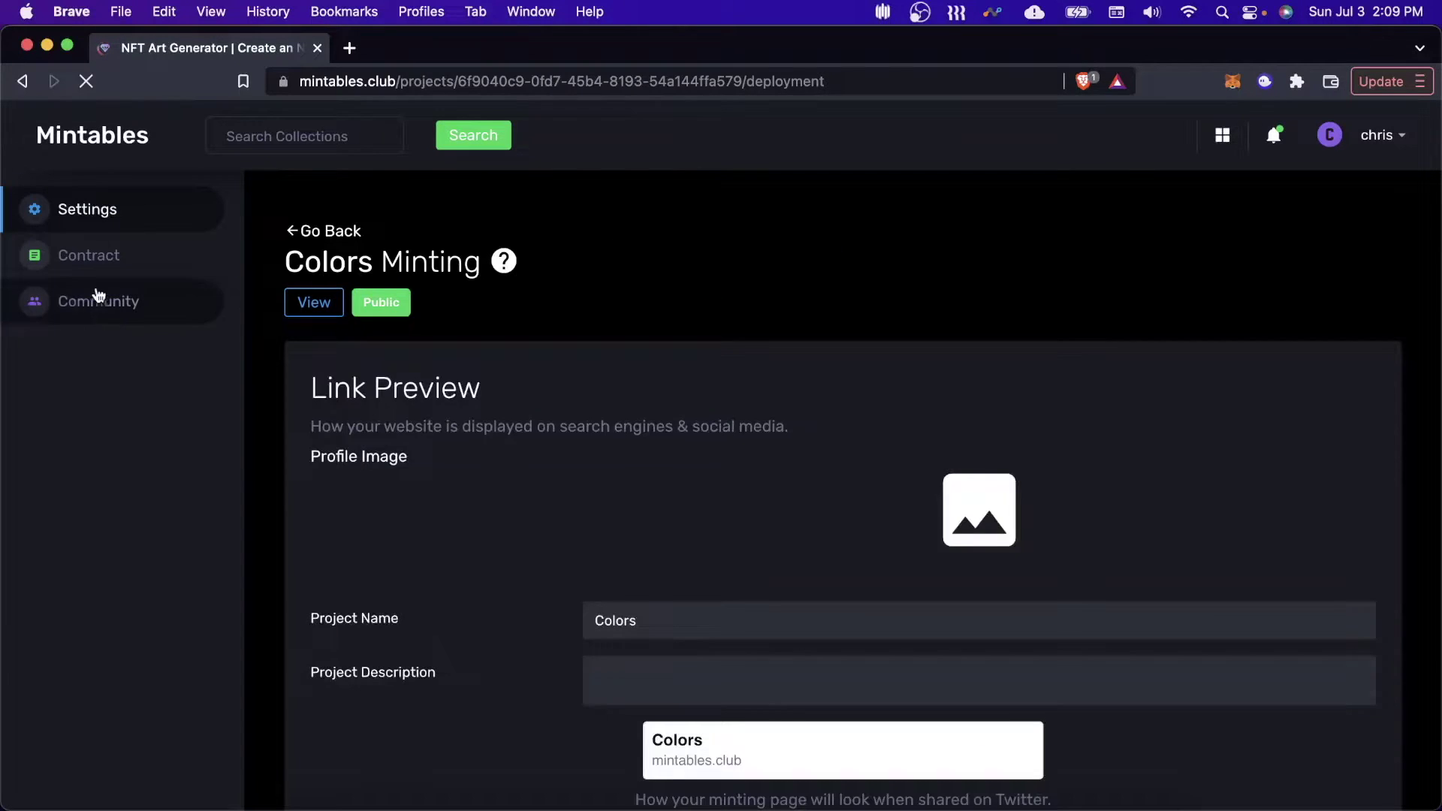
Show the Colors Minting contract: public, cost 0 on Polygon, and the empty Allowlist section.
left_click(91, 259)
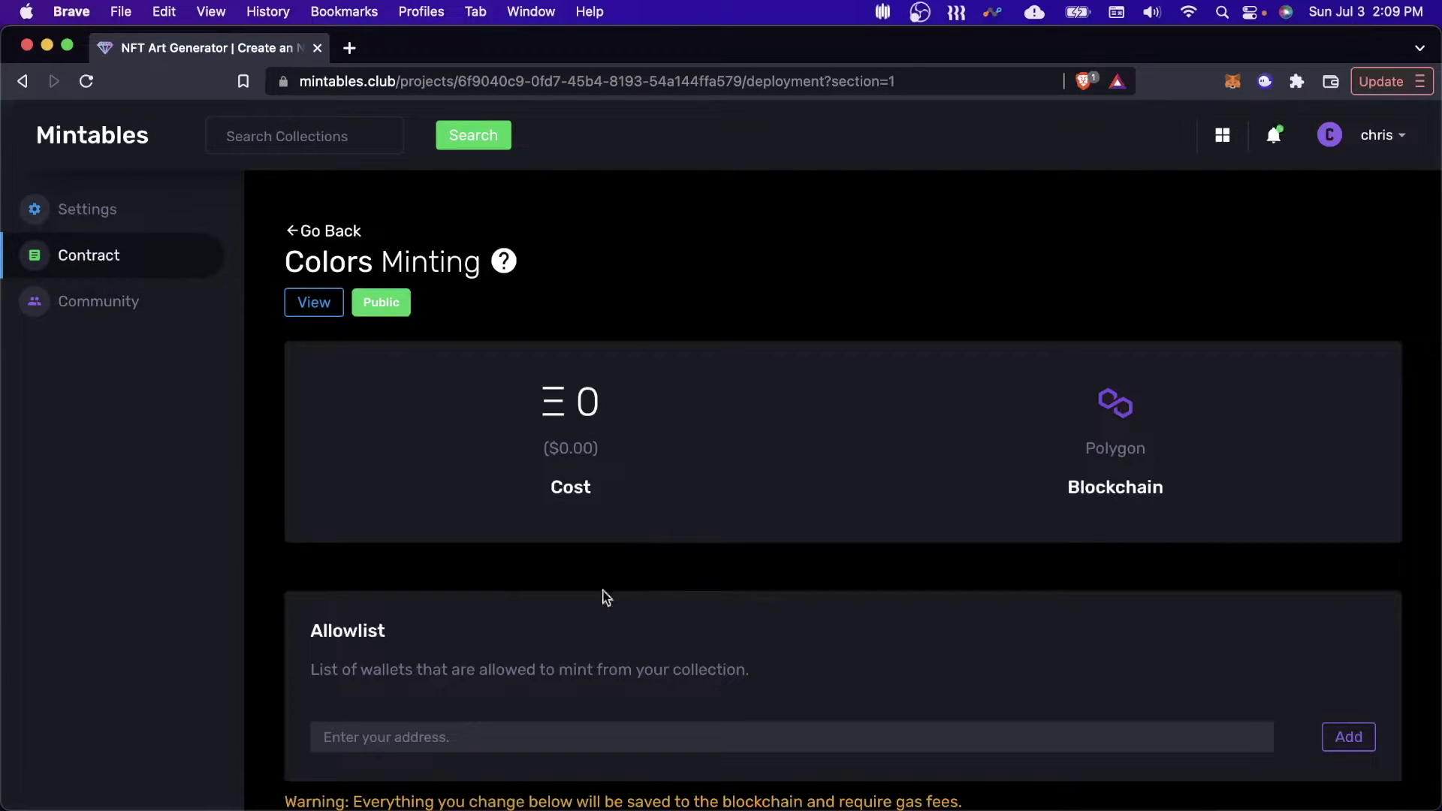
scroll(599, 597, "down", 5)
scroll(595, 594, "down", 5)
scroll(595, 595, "up", 10)
double_click(362, 623)
left_click(401, 634)
scroll(406, 652, "down", 1)
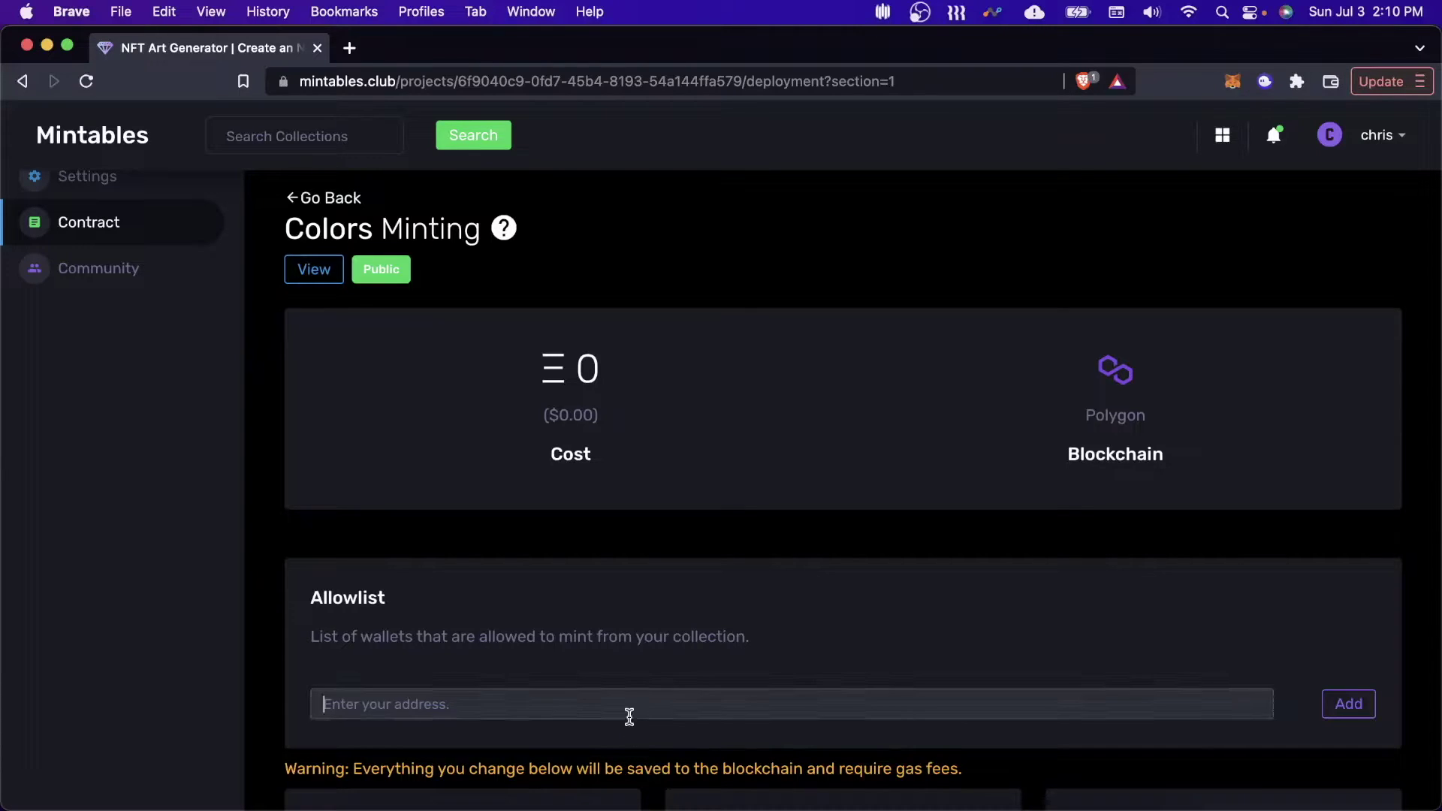
Paste the wallet address from Notes into the Allowlist, add it, and sign the request in MetaMask.
left_click(753, 805)
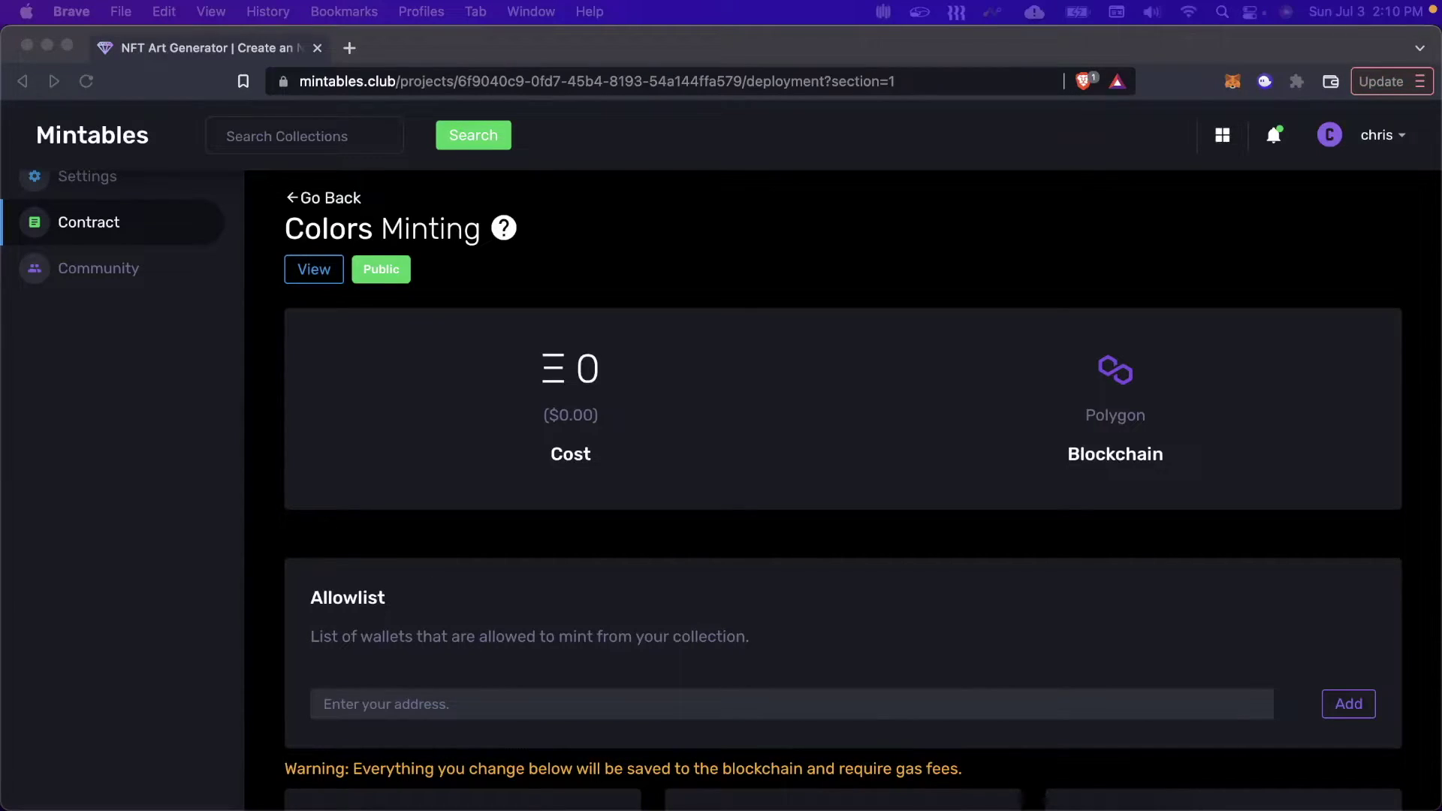
left_click(403, 687)
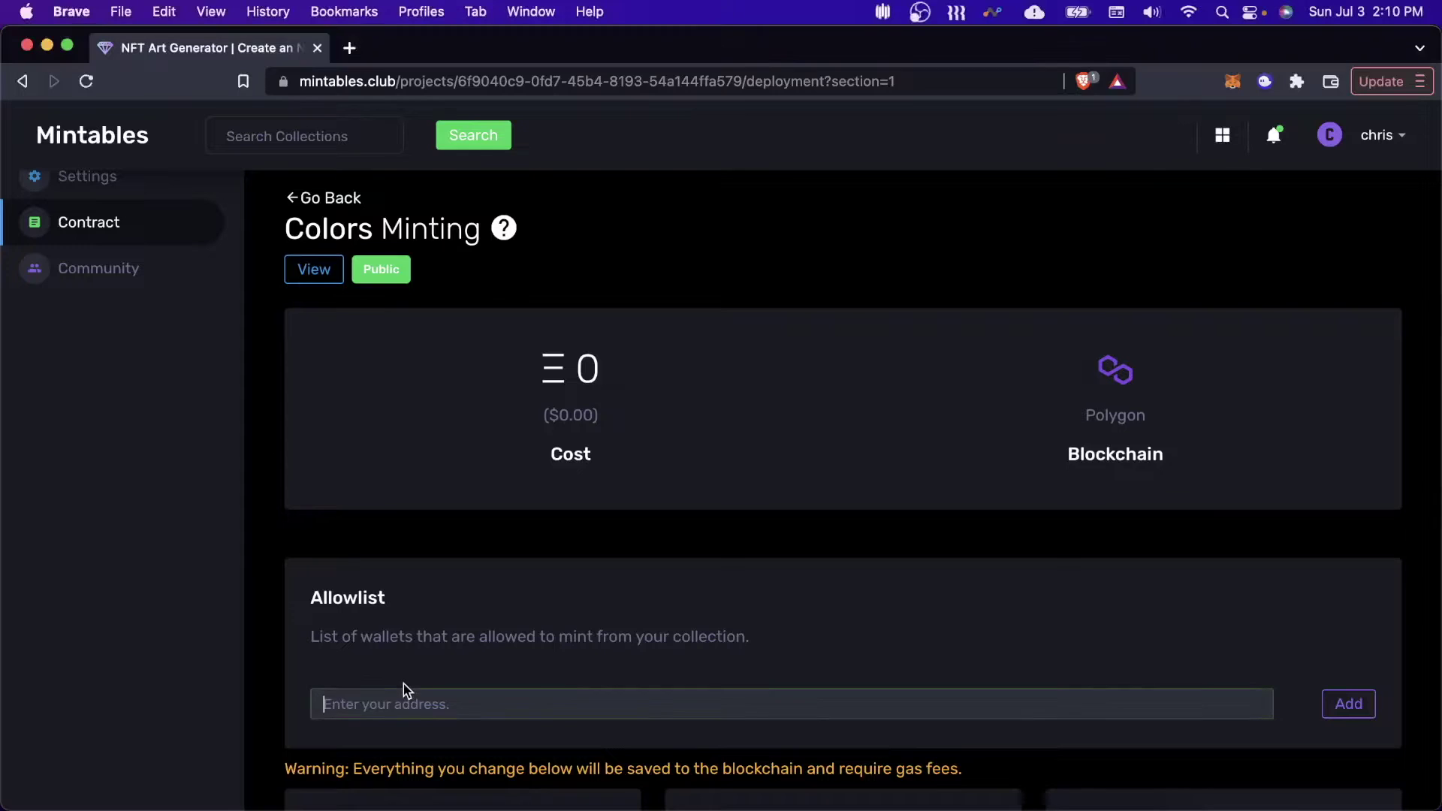
type("0x6696360e0C3794Ce1f7Cfff40C9ECc8aA6F84e39")
scroll(683, 654, "down", 2)
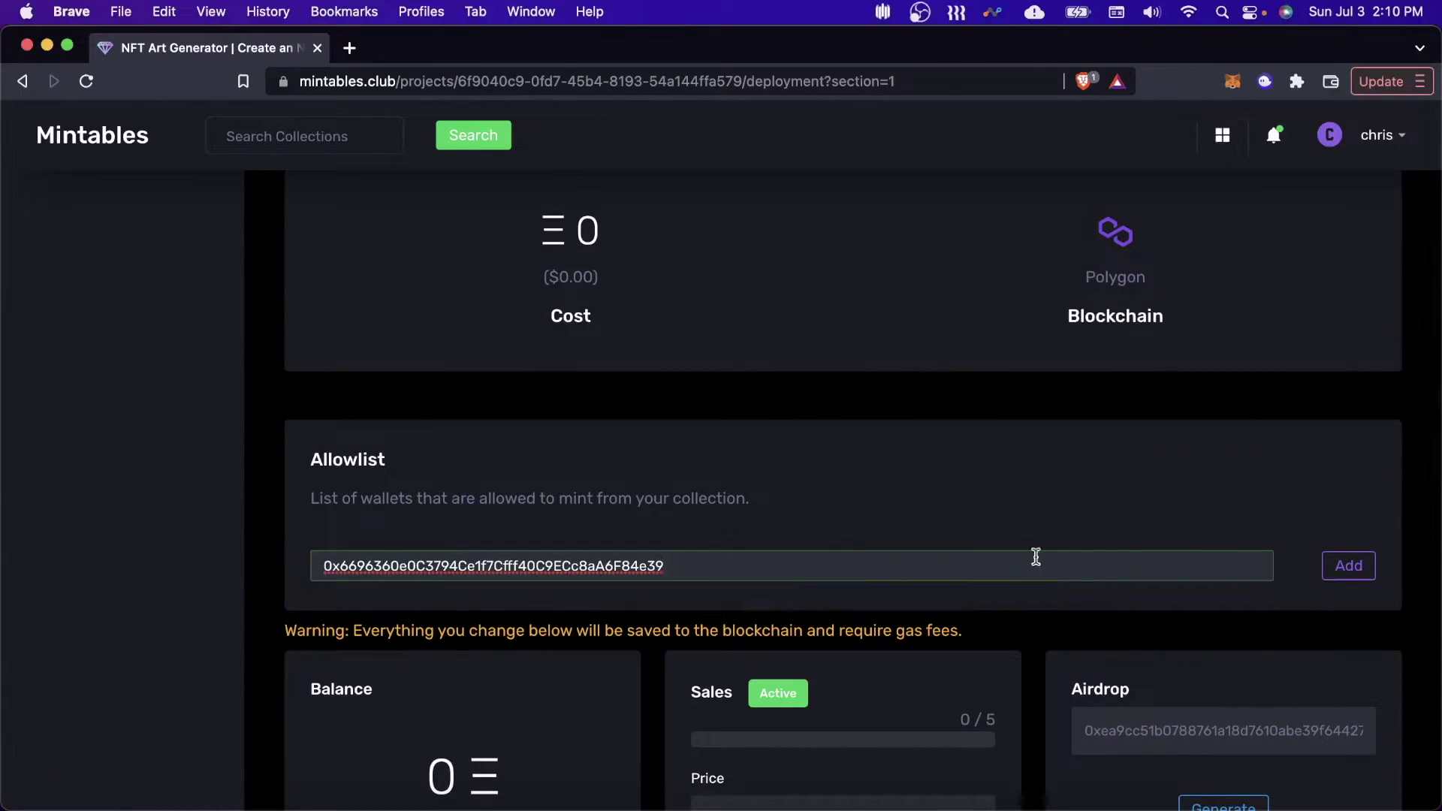
left_click(1331, 567)
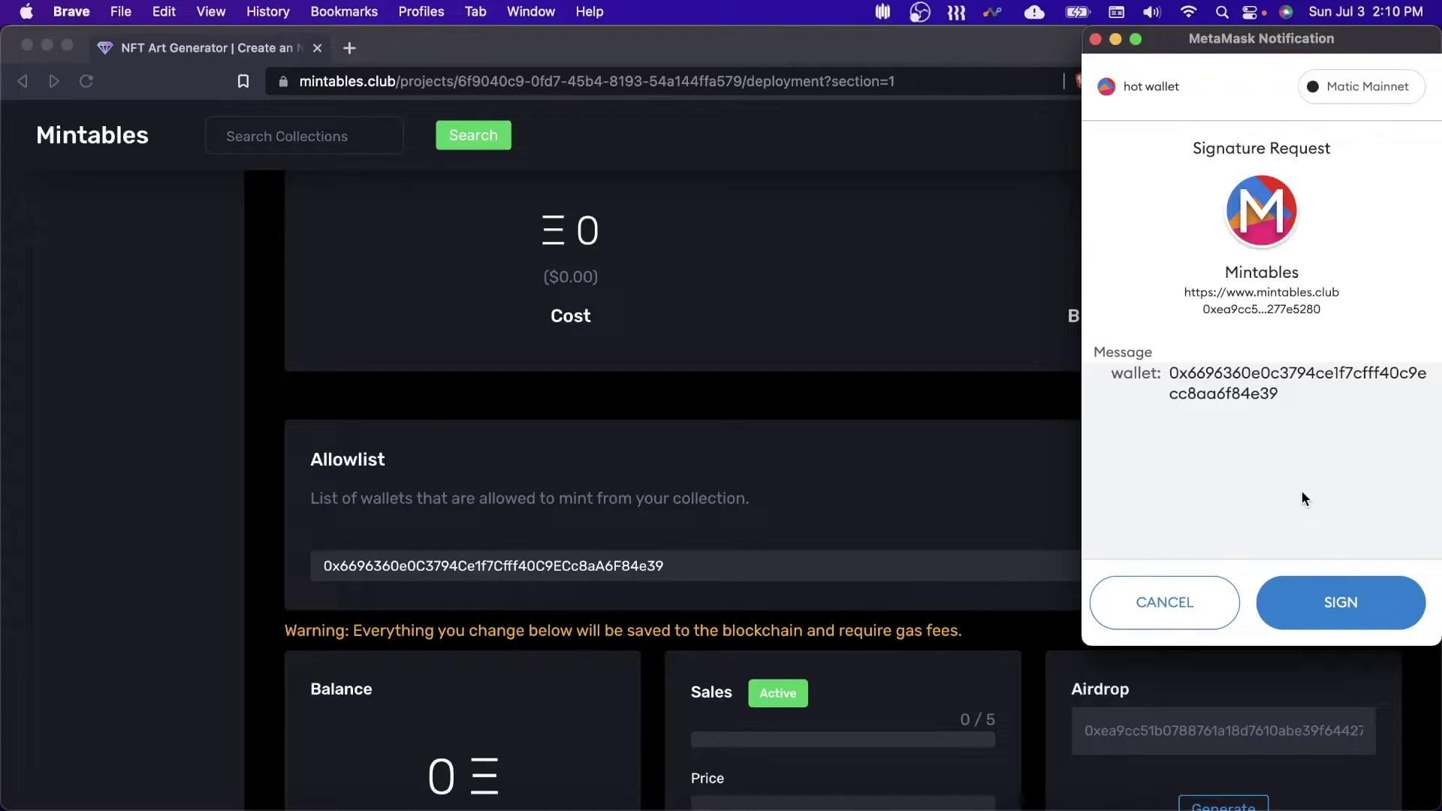
left_click(1314, 591)
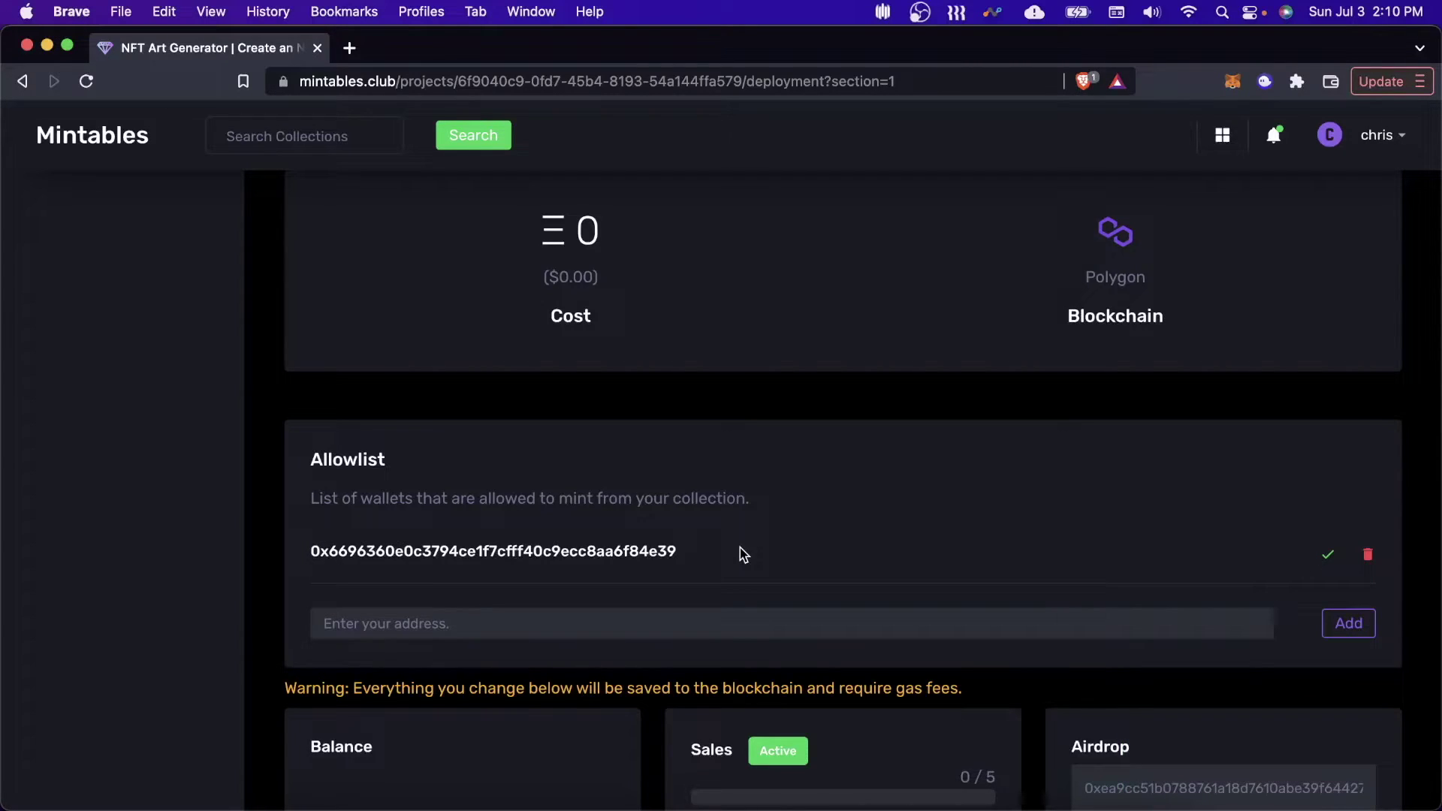
scroll(744, 554, "up", 3)
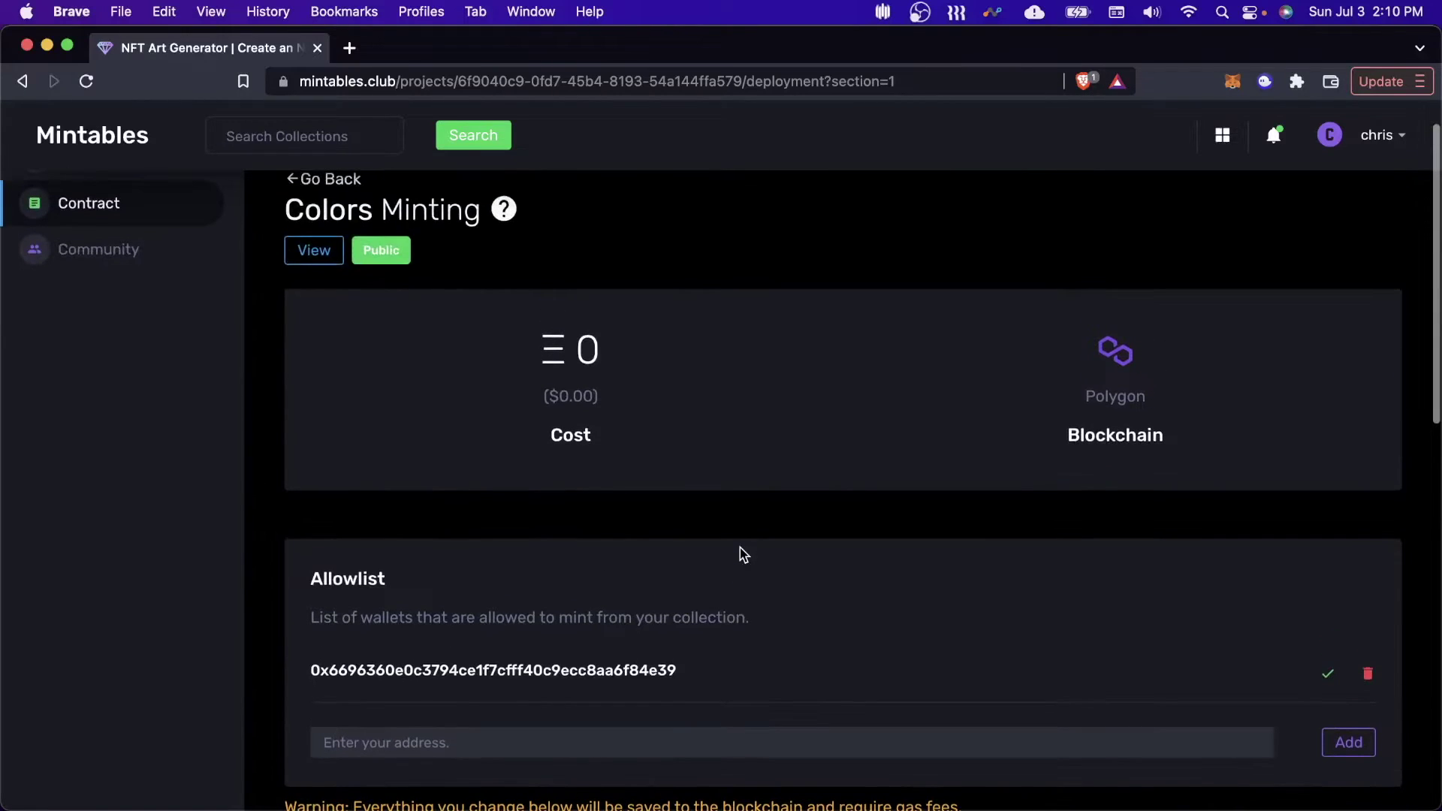
scroll(743, 554, "down", 1)
left_click_drag(682, 629, 313, 614)
left_click(314, 617)
scroll(313, 614, "down", 5)
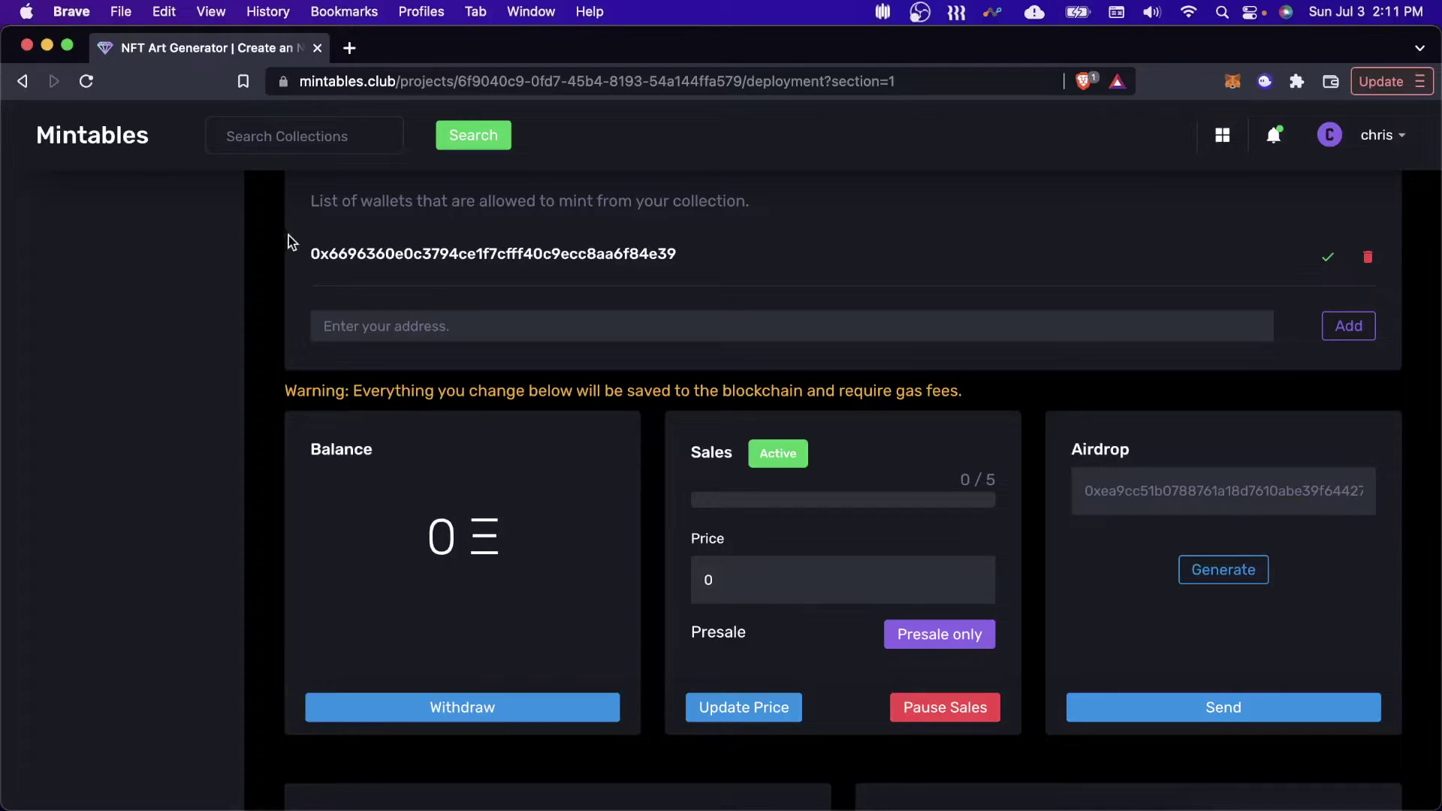
double_click(739, 246)
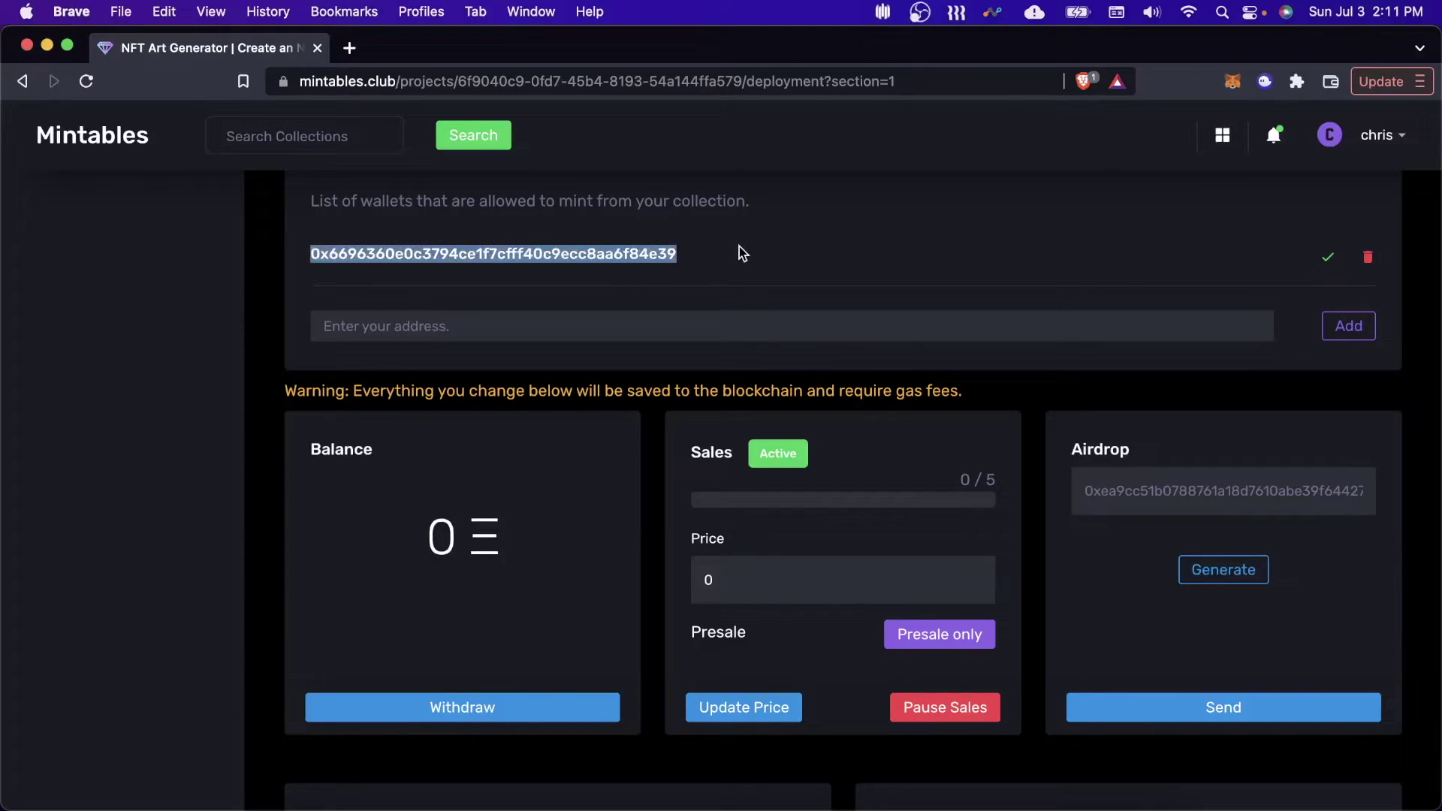
left_click(688, 252)
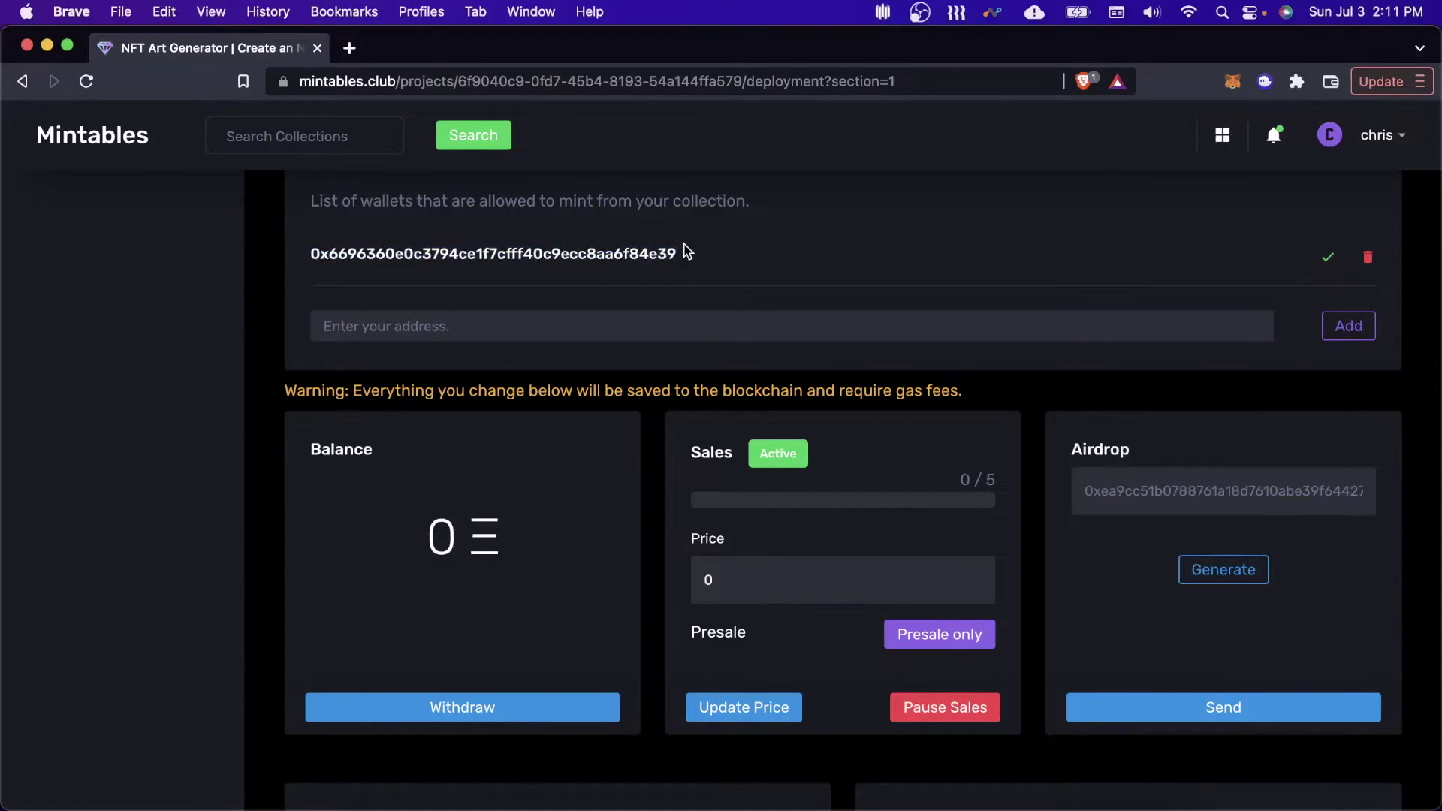
scroll(686, 252, "up", 10)
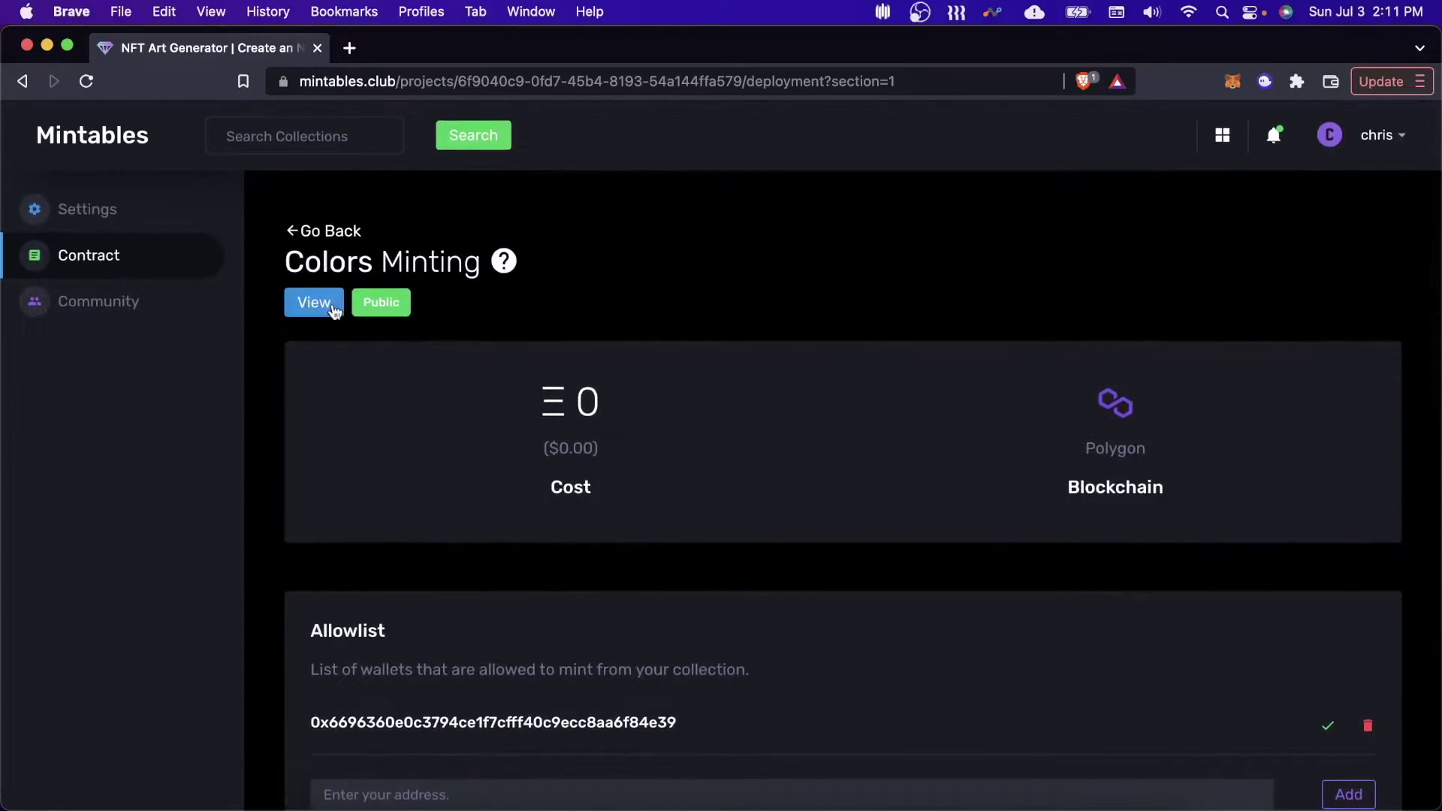
left_click(331, 307)
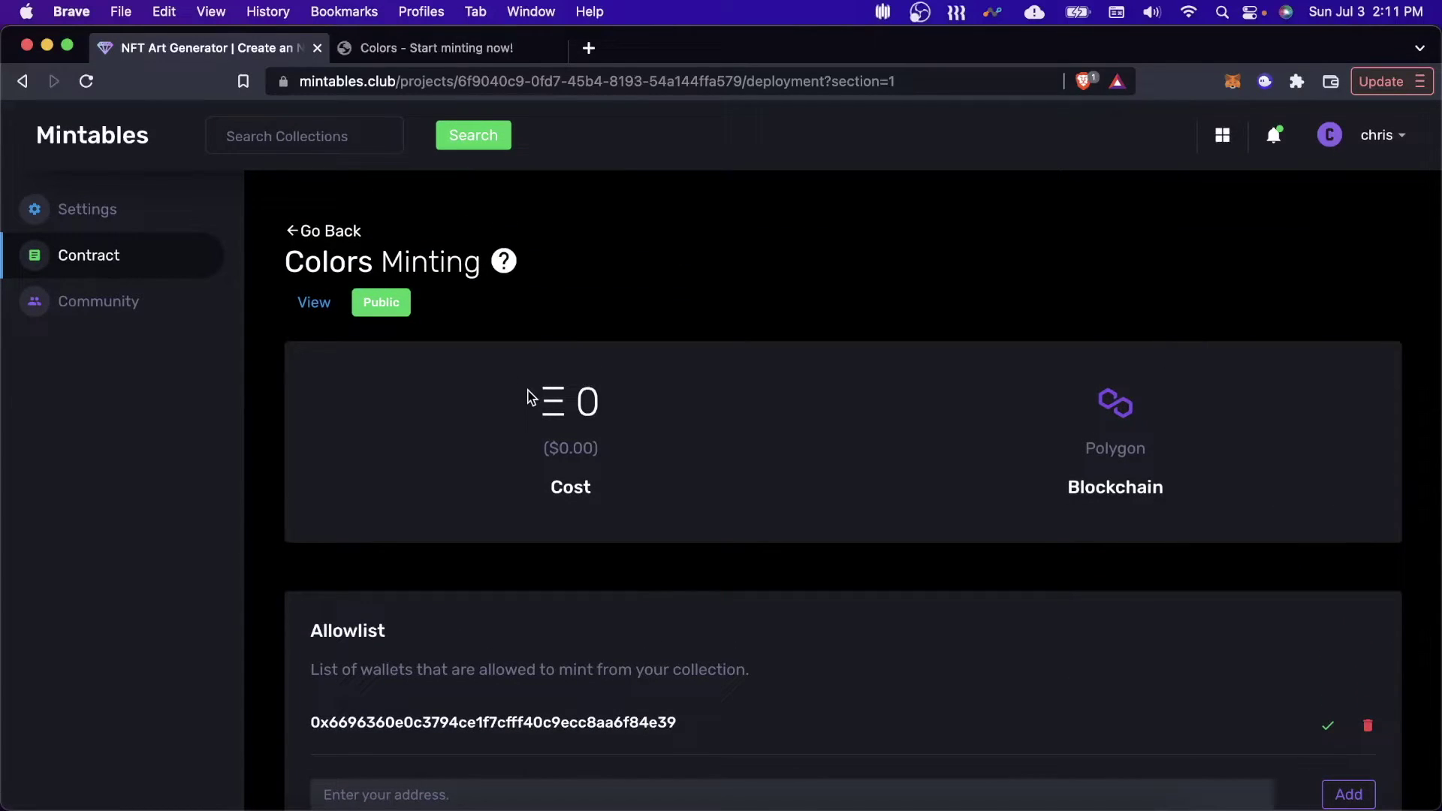
key("ctrl+Tab")
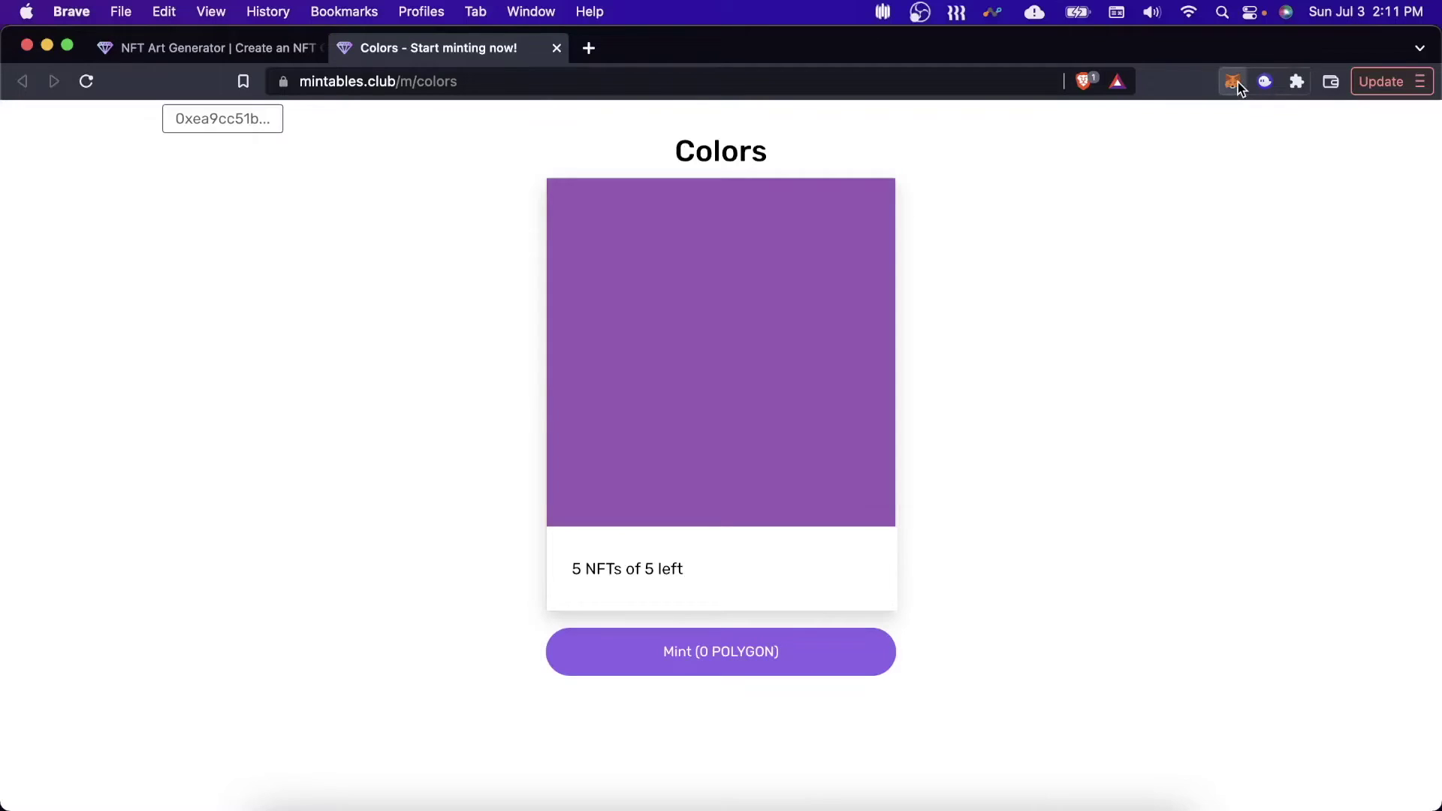
left_click(1235, 82)
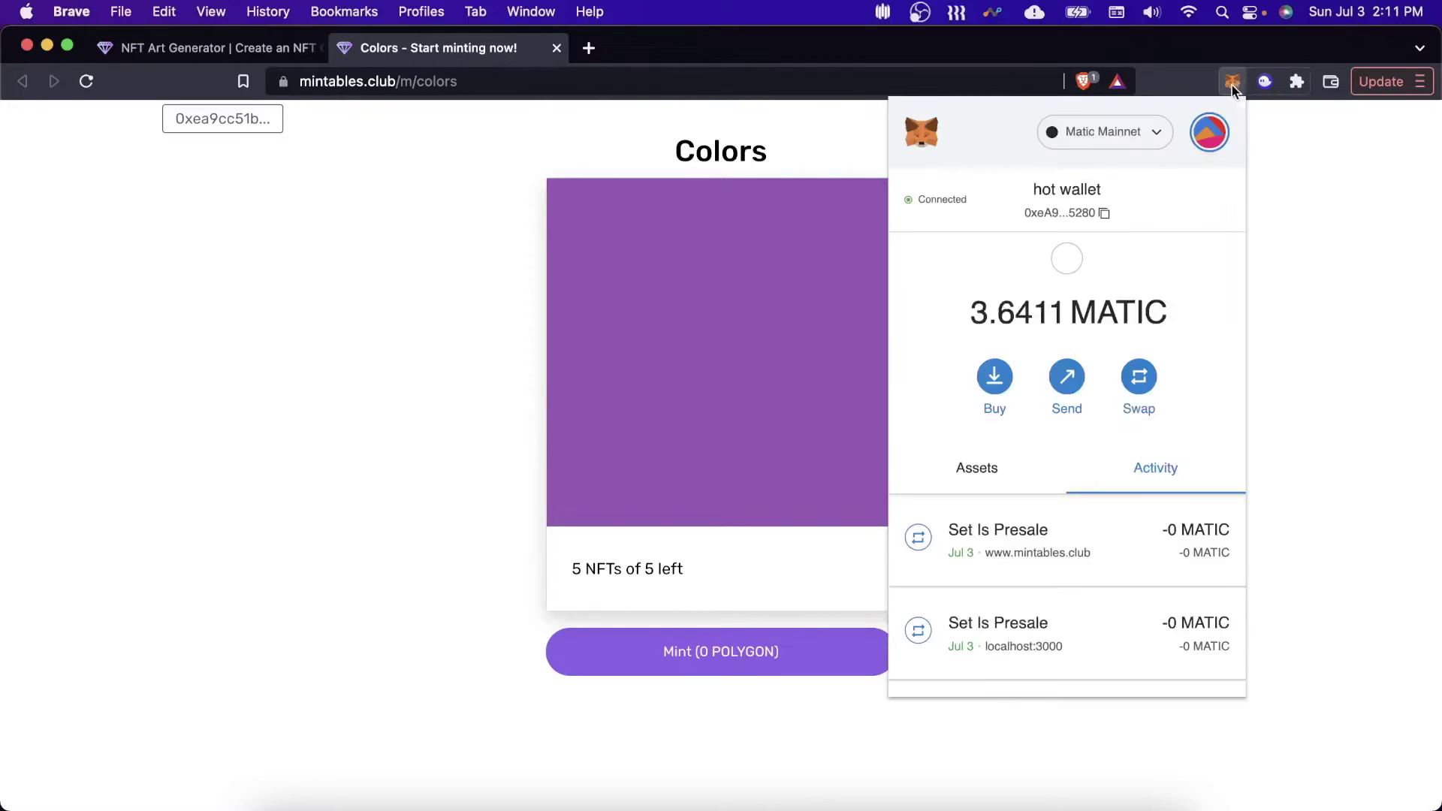
left_click(1055, 222)
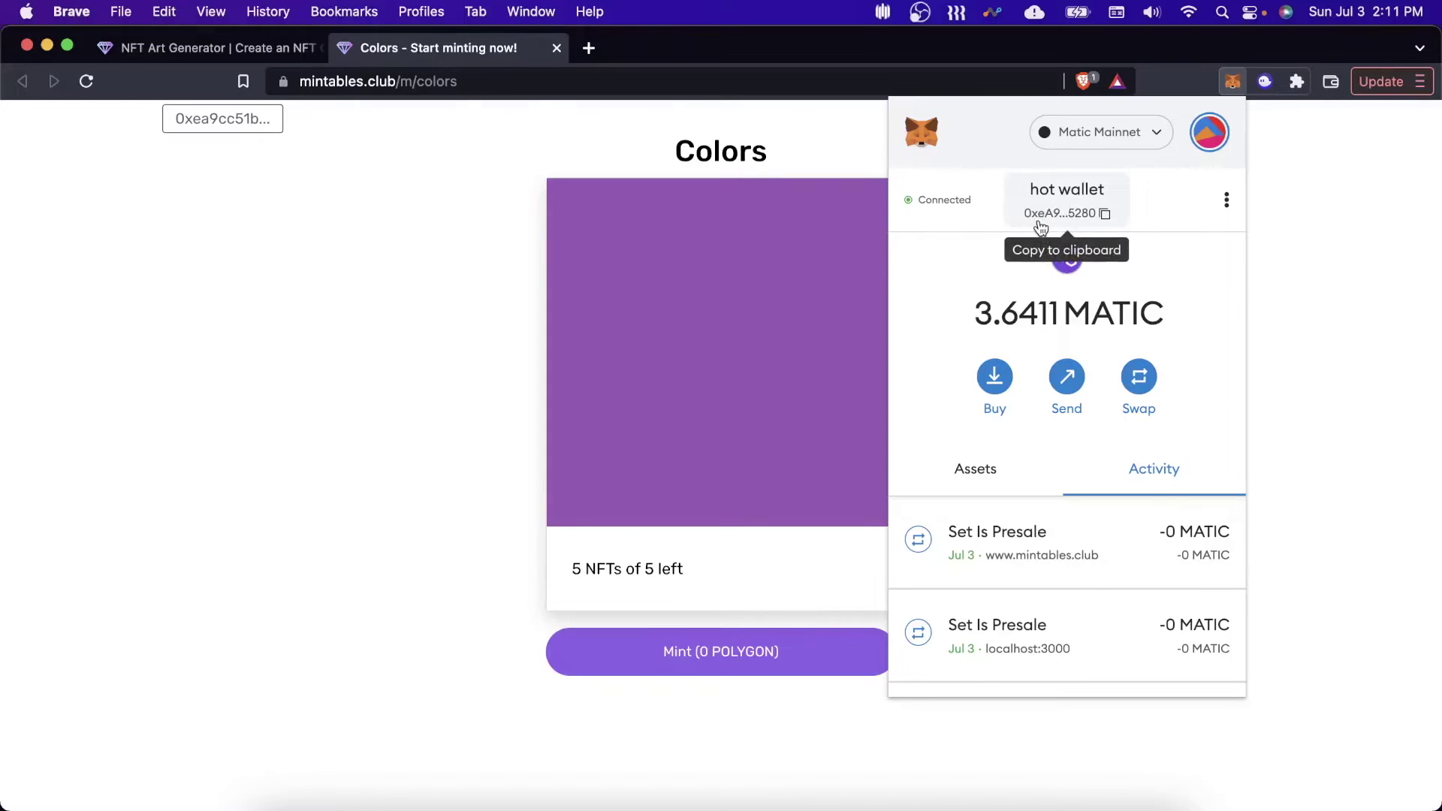
key("ctrl+shift+Tab")
scroll(695, 525, "down", 3)
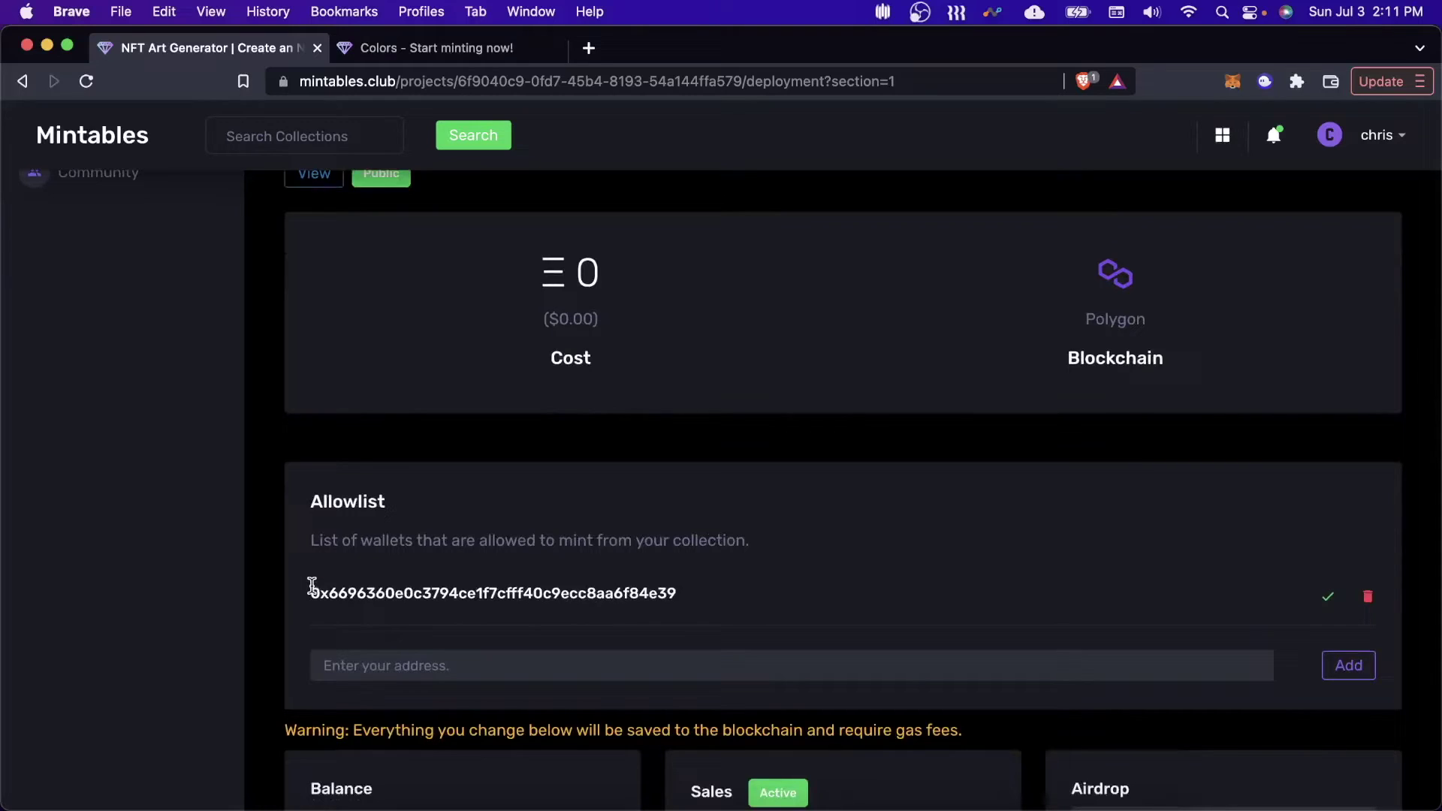
left_click_drag(312, 585, 348, 585)
scroll(344, 573, "down", 2)
left_click(564, 474)
scroll(565, 475, "down", 4)
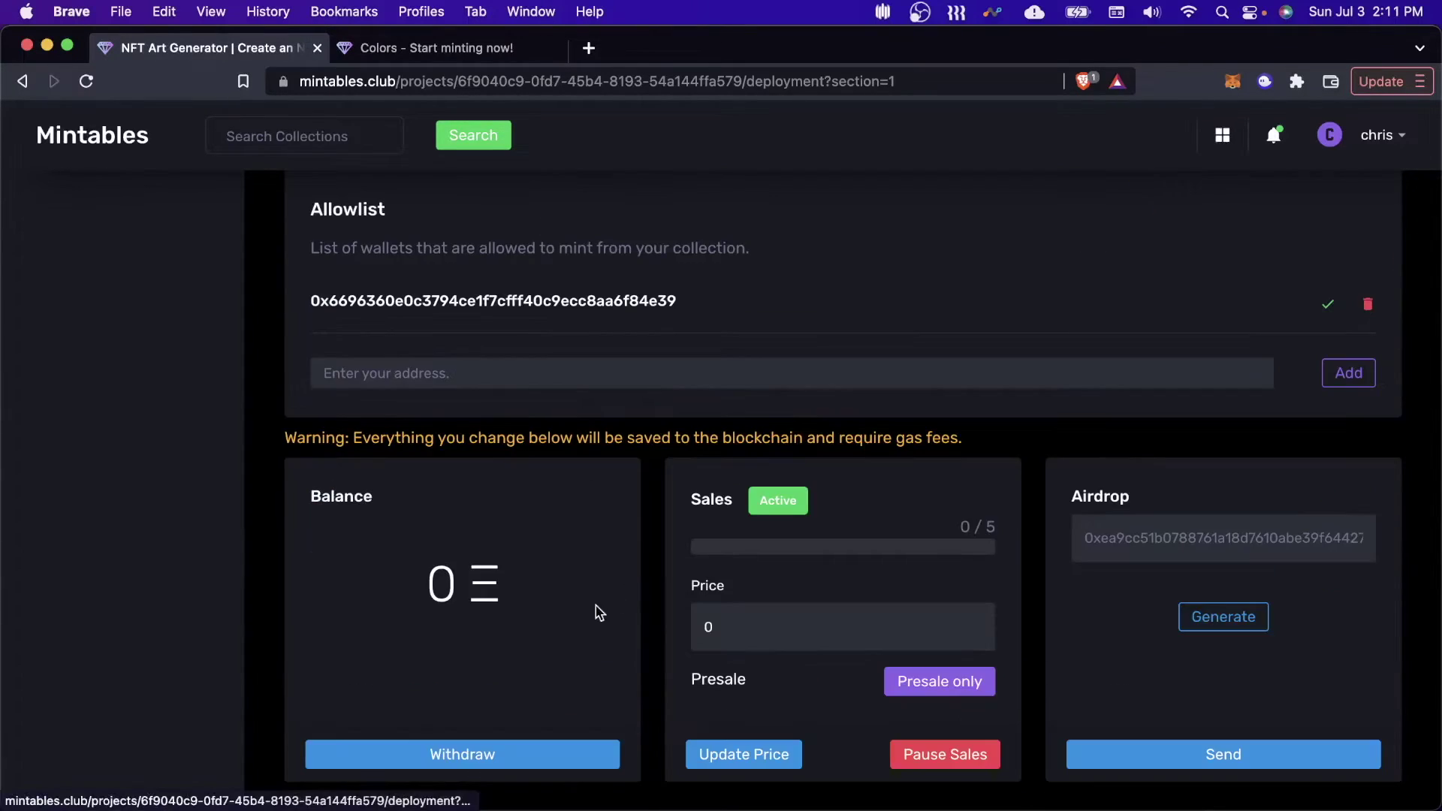
key("ctrl+Tab")
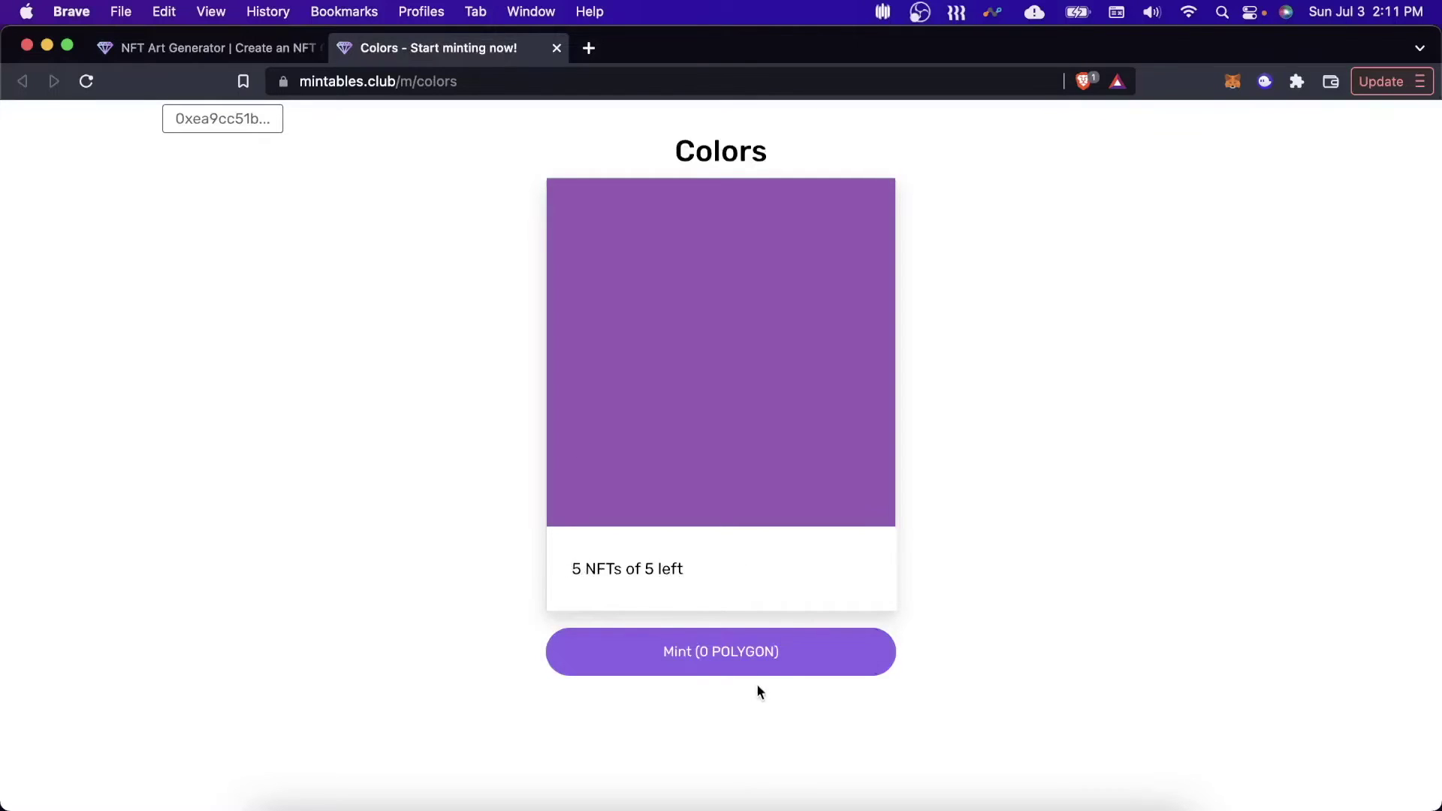
key("ctrl+shift+Tab")
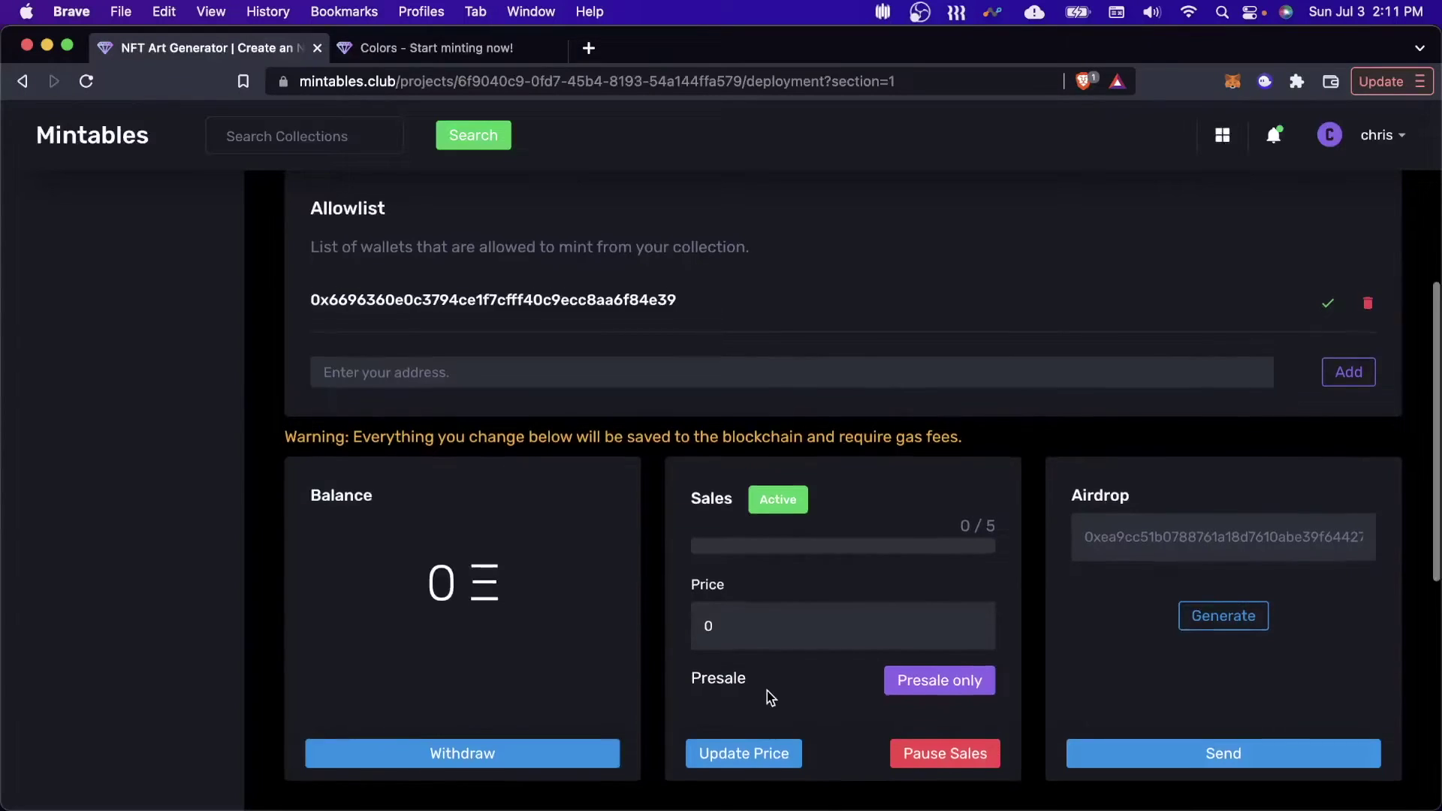
scroll(767, 691, "down", 2)
Switch Colors sales to presale only and confirm the transaction in MetaMask.
left_click(971, 615)
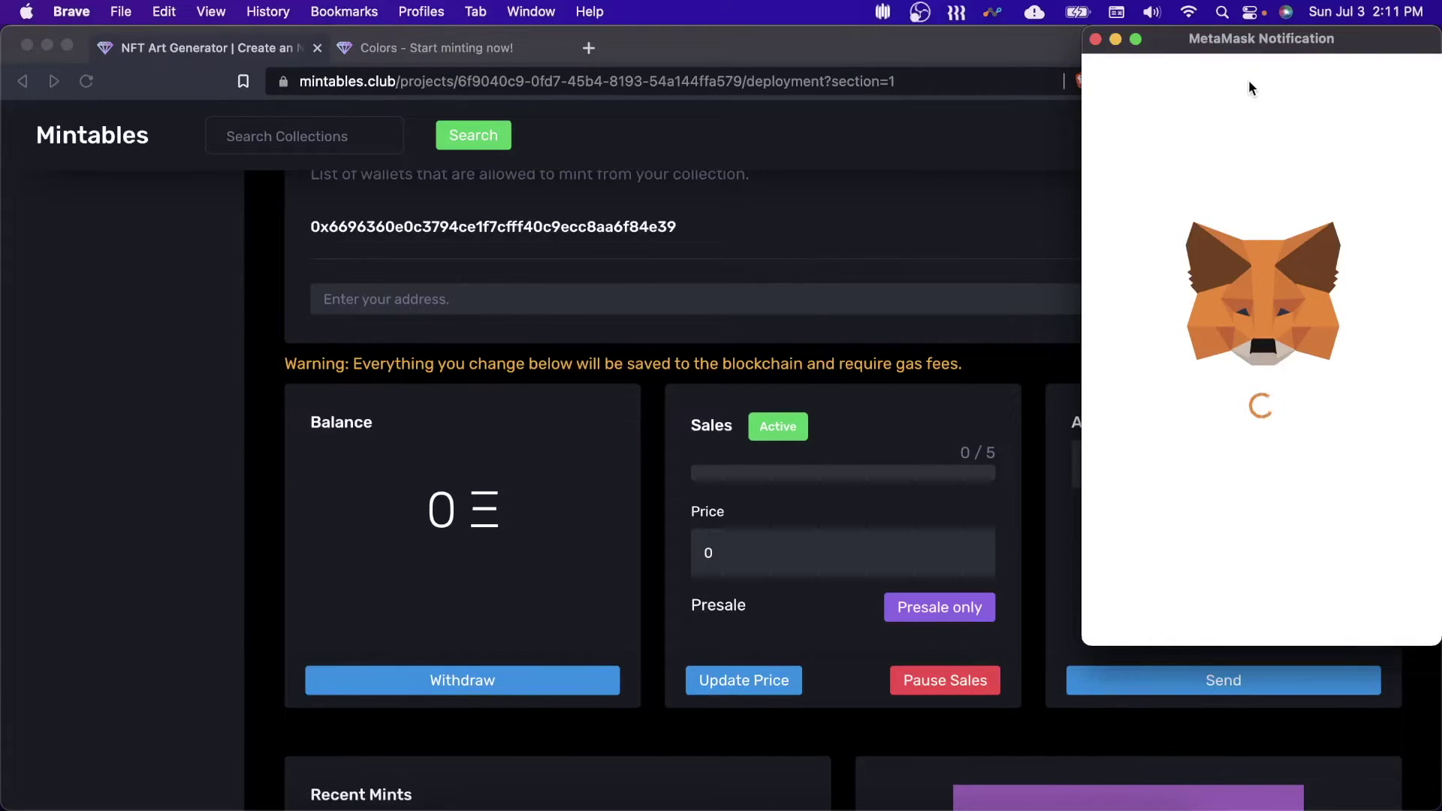
scroll(1269, 363, "down", 2)
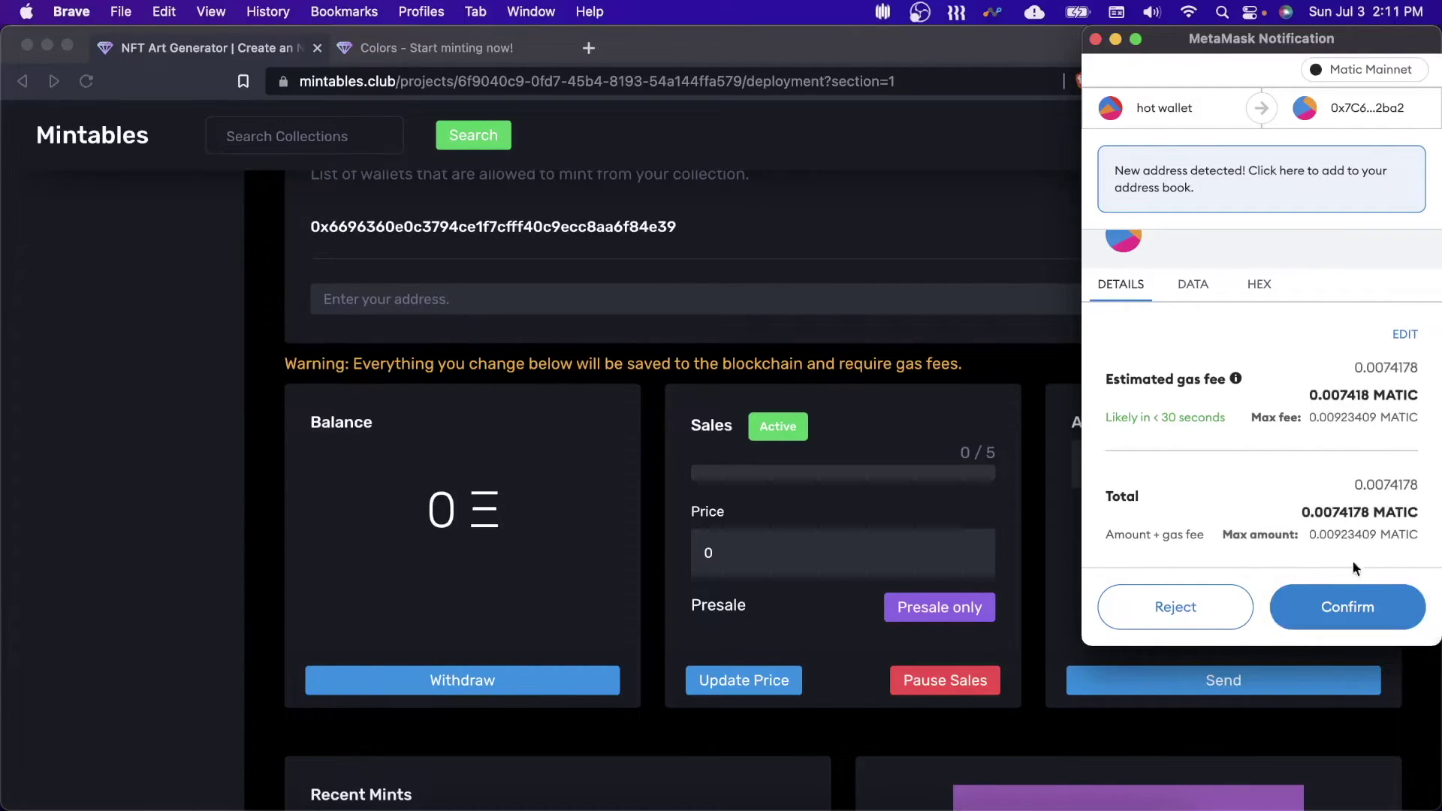
left_click(1352, 607)
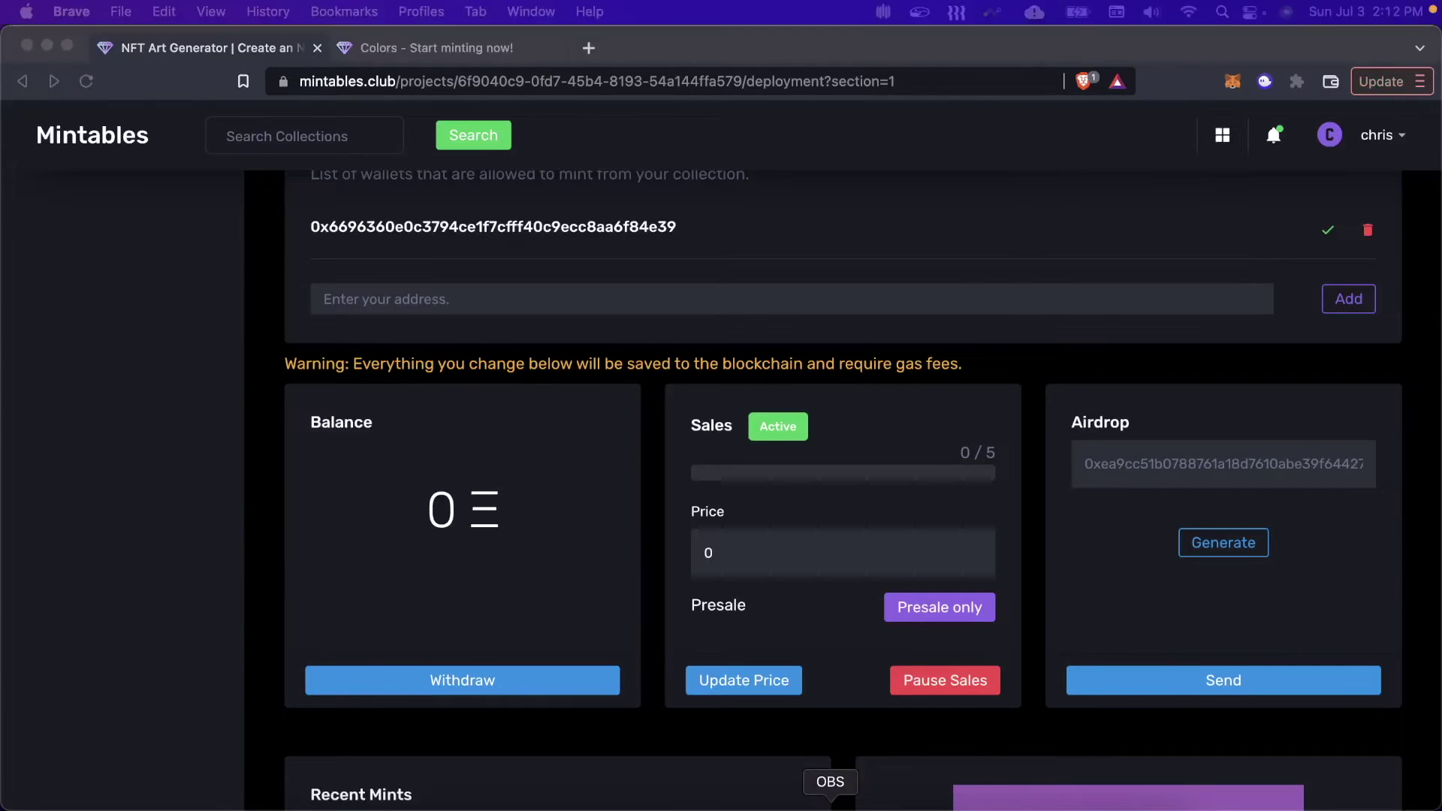
scroll(750, 353, "down", 3)
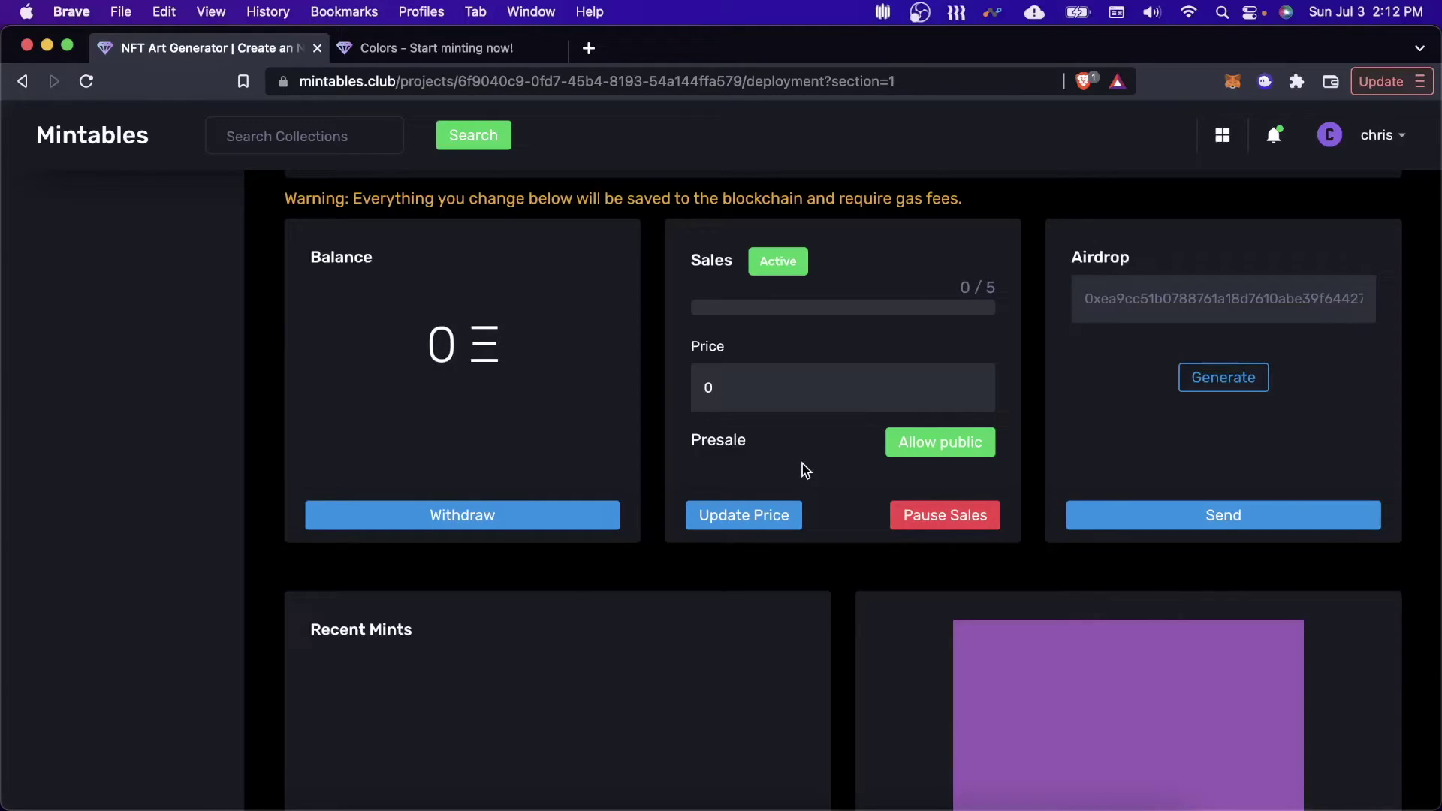
Reload the Colors mint page and highlight its 'Presale only. Check back later.' notice.
key("ctrl+Tab")
key("super+l")
key("Return")
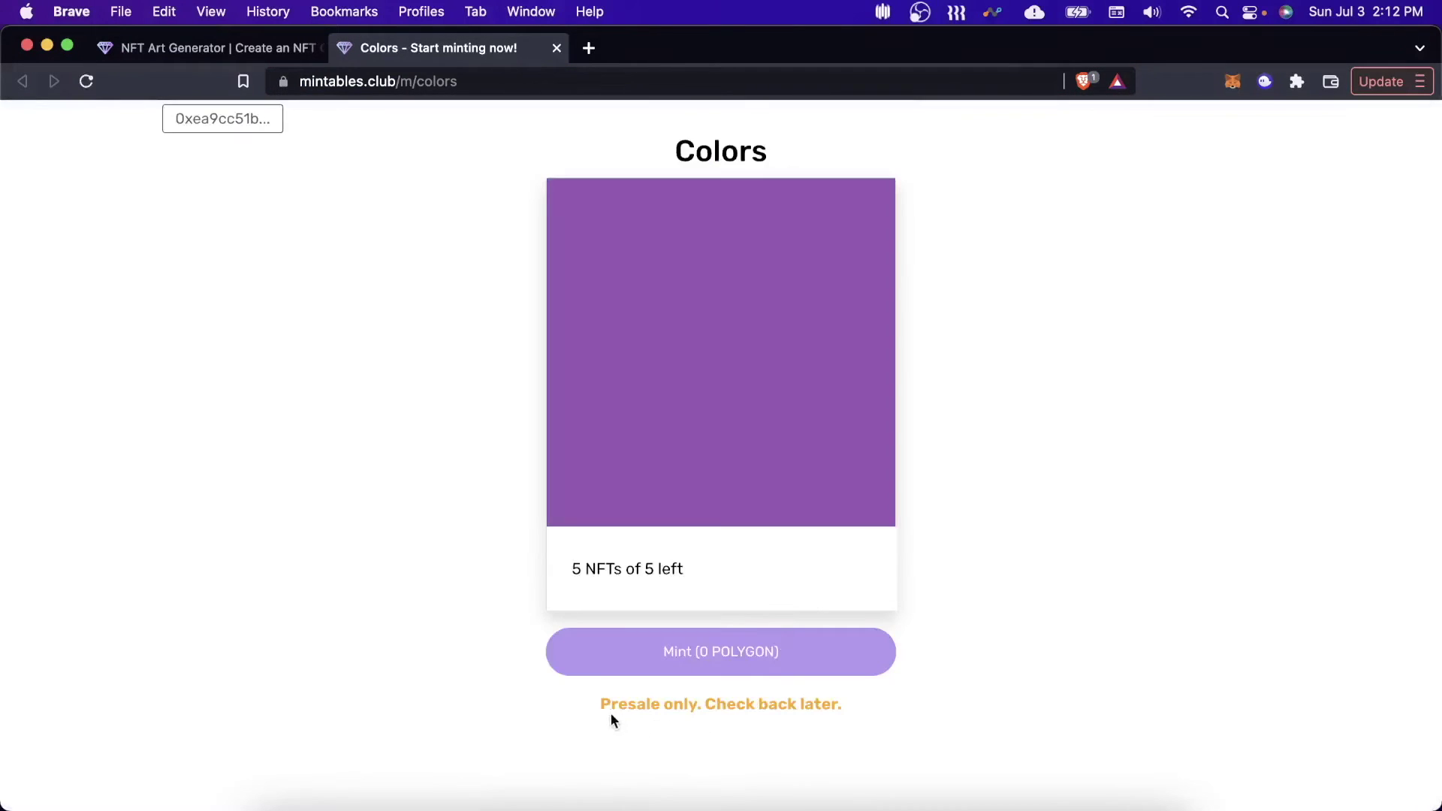
left_click_drag(600, 706, 862, 722)
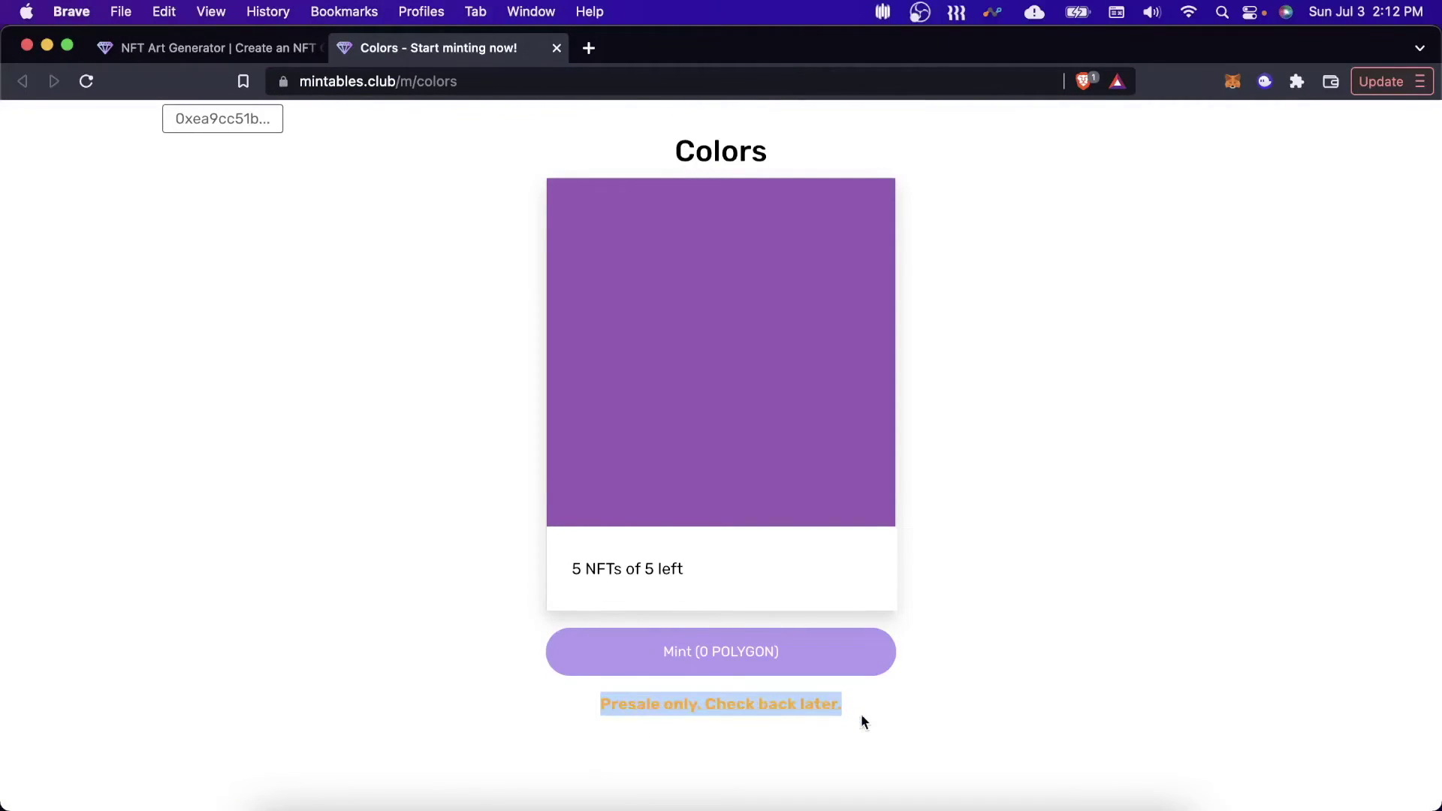
left_click(879, 691)
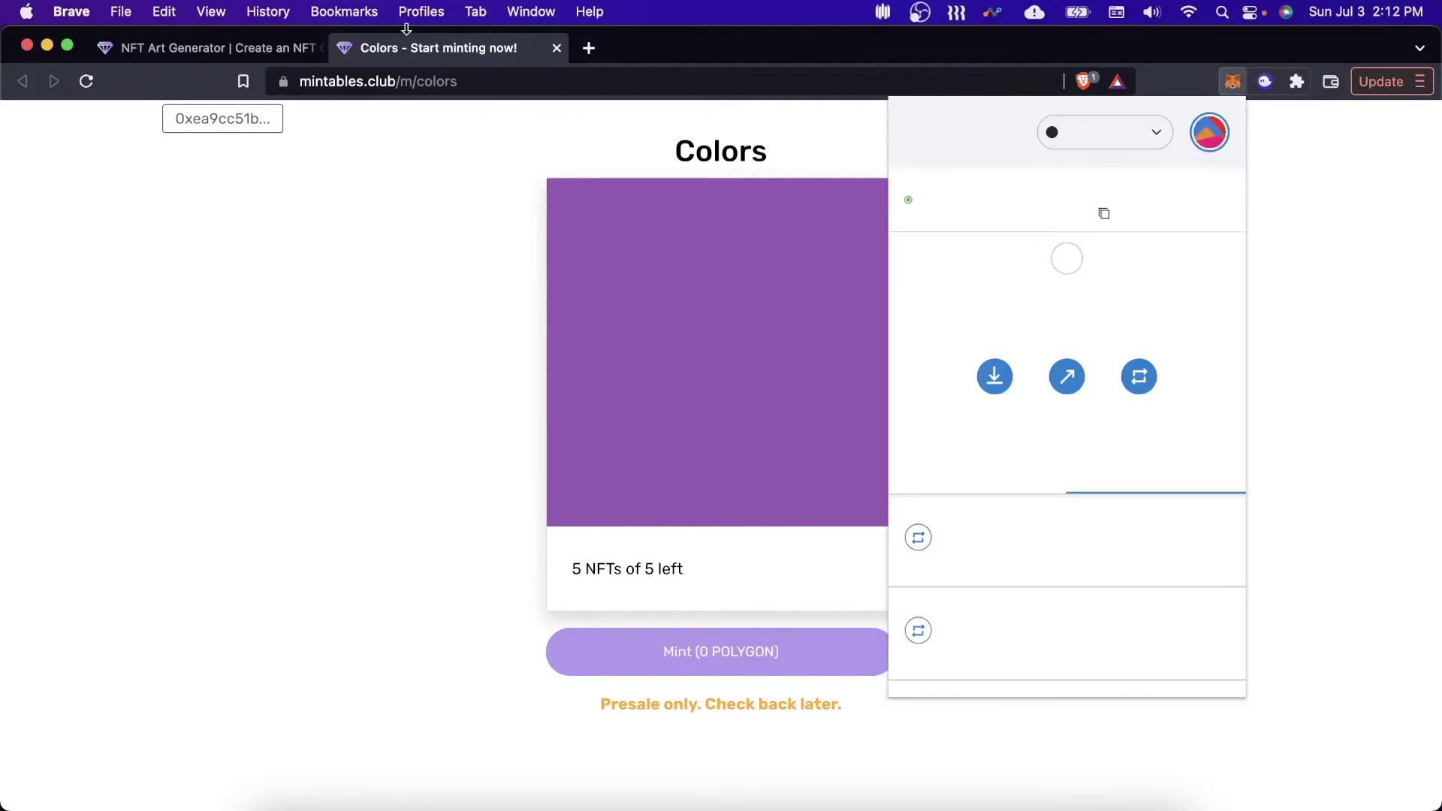
Check the wallet's network and highlight the allowlisted address on the deployment page for comparison.
left_click(1095, 145)
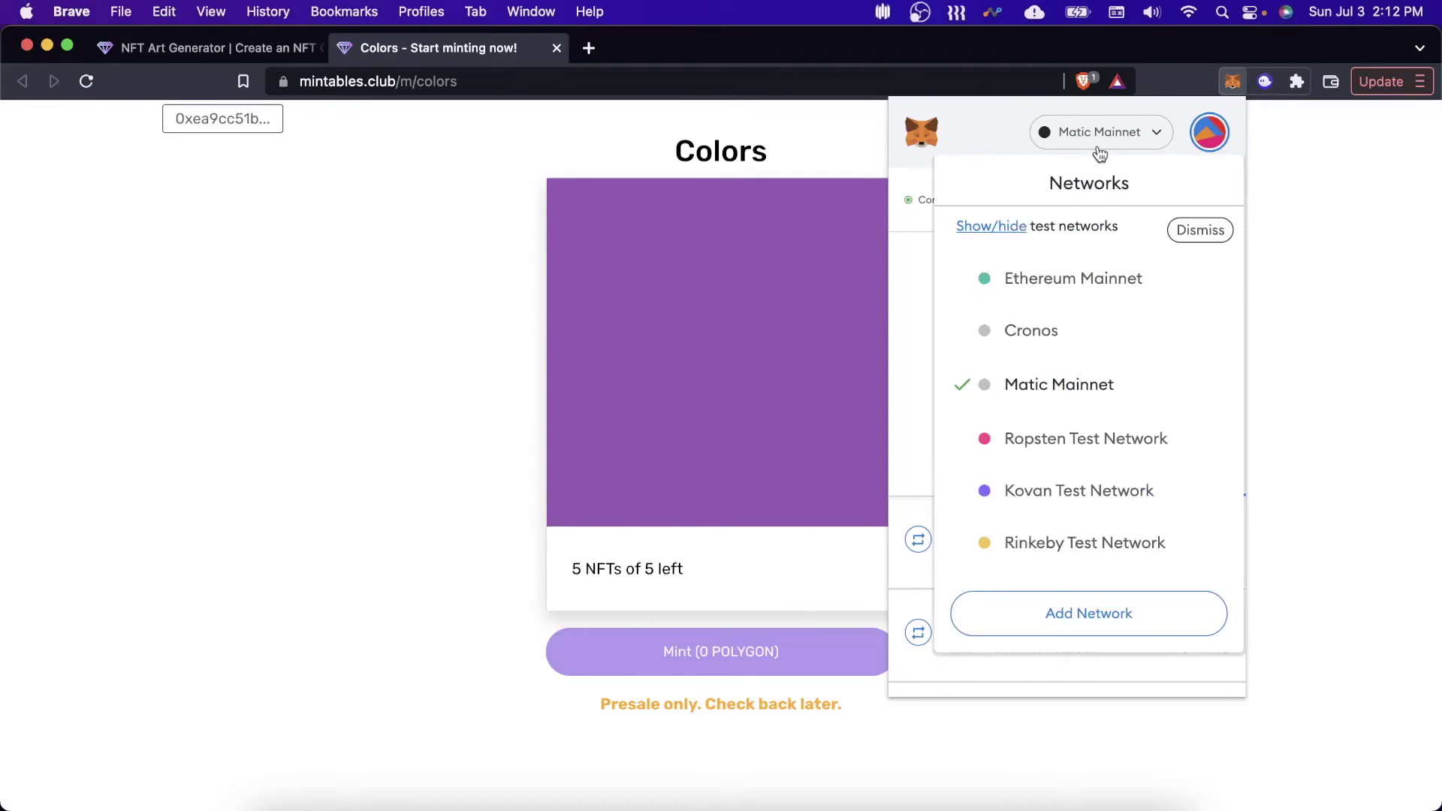
left_click(1095, 147)
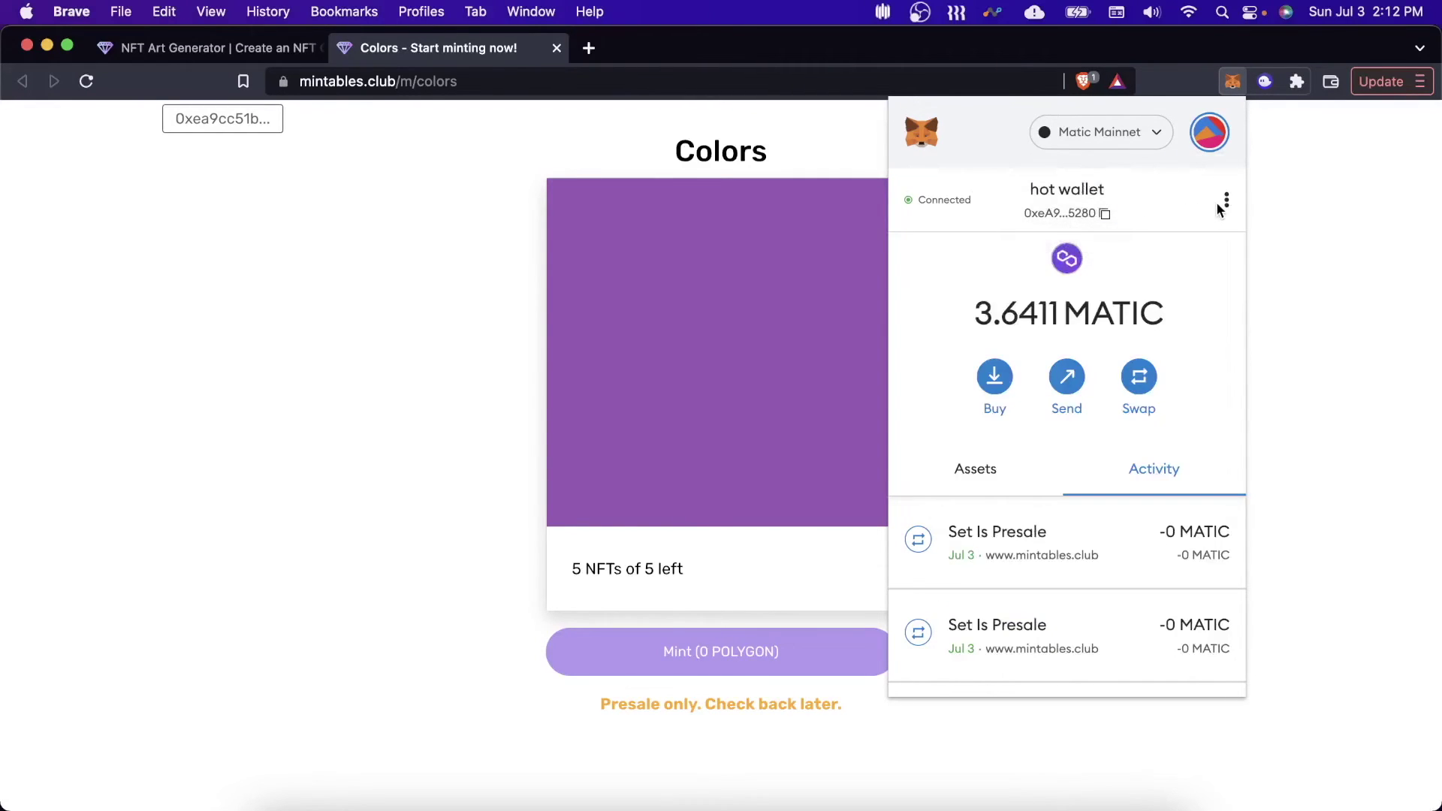
left_click(202, 47)
scroll(492, 380, "up", 3)
left_click_drag(310, 284, 366, 284)
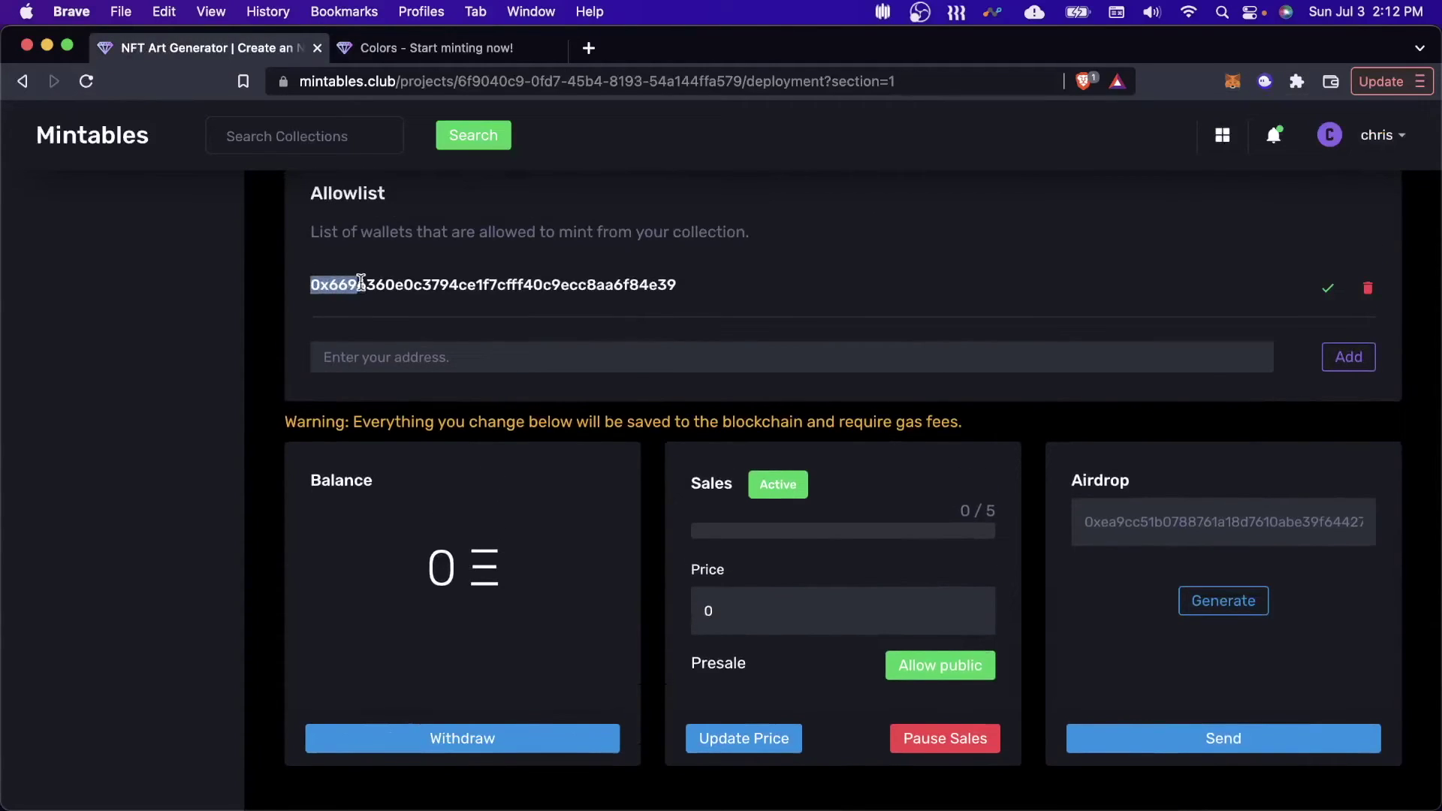
On the Colors mint page with the allowlisted account connected, highlight 'You're on the whitelist!'.
left_click(483, 48)
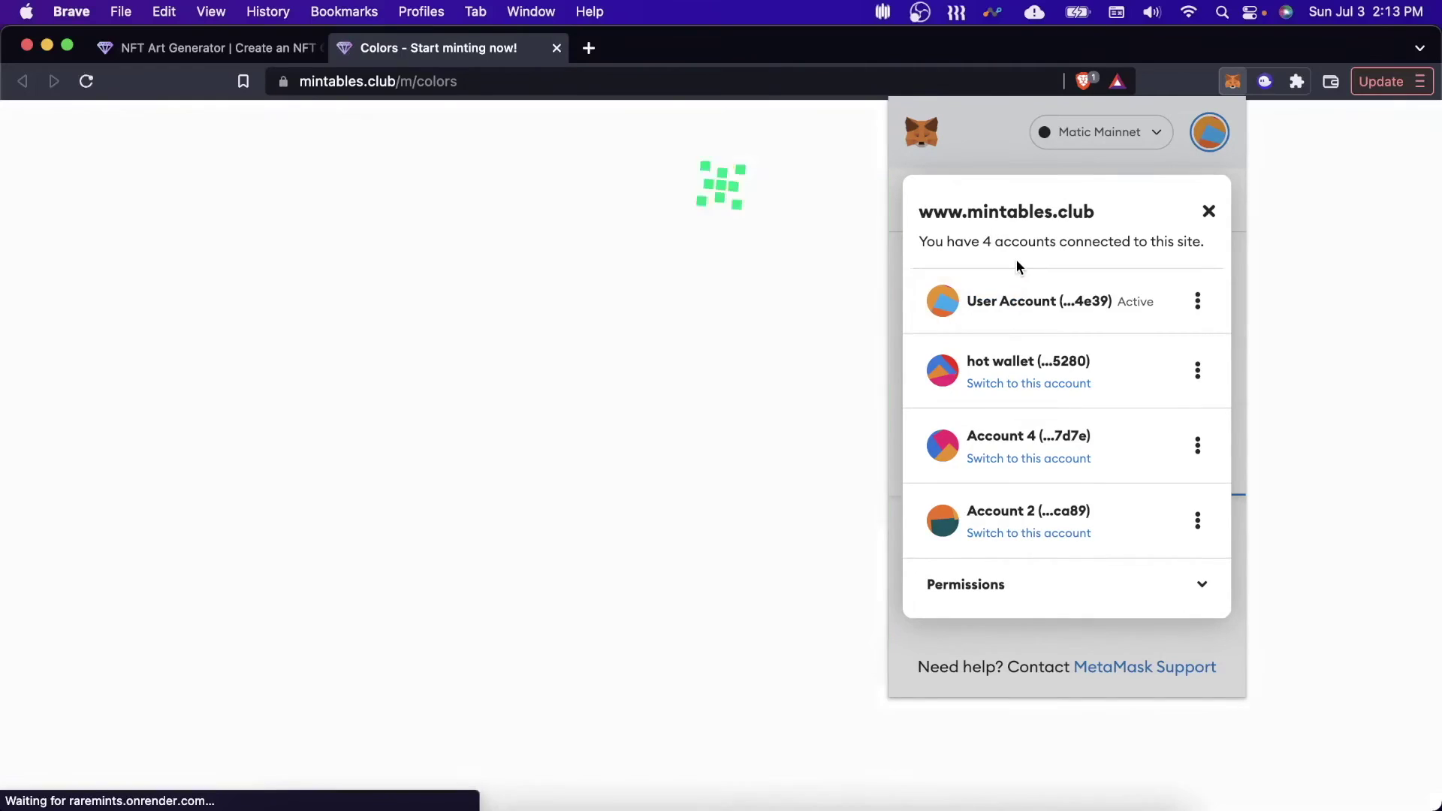
left_click(864, 525)
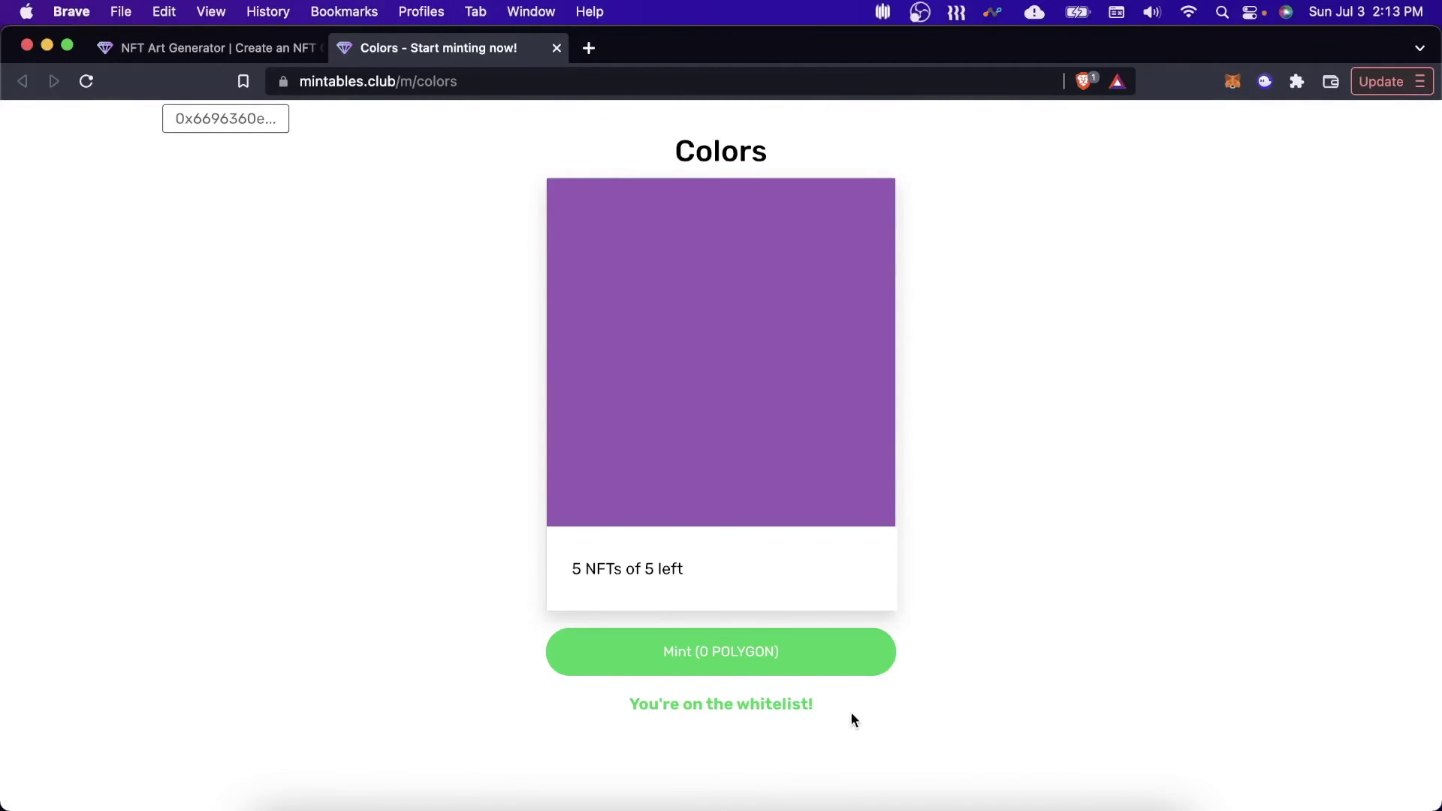
left_click_drag(850, 711, 506, 643)
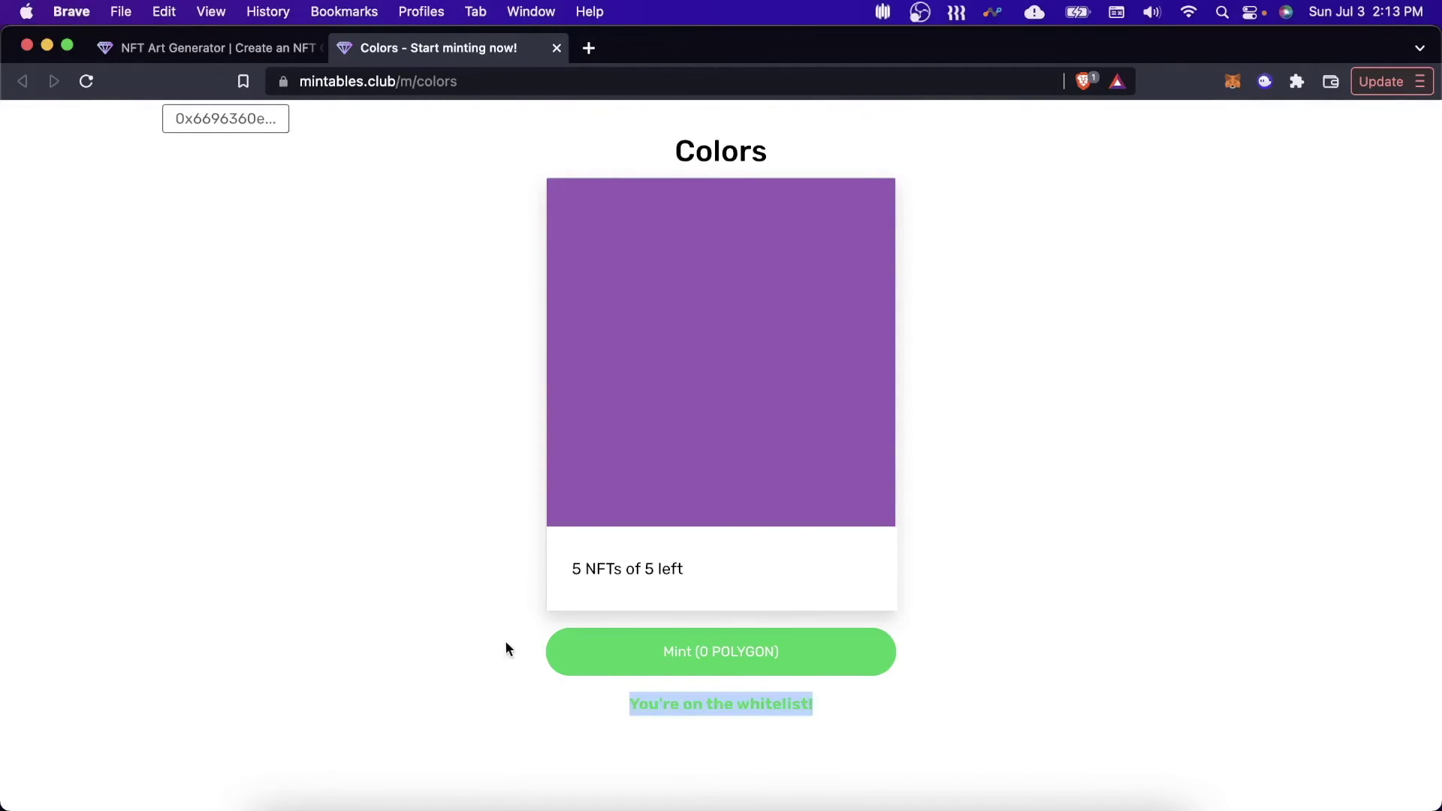
Mint a Colors NFT for 0 POLYGON, then return to the deployment page.
left_click(716, 653)
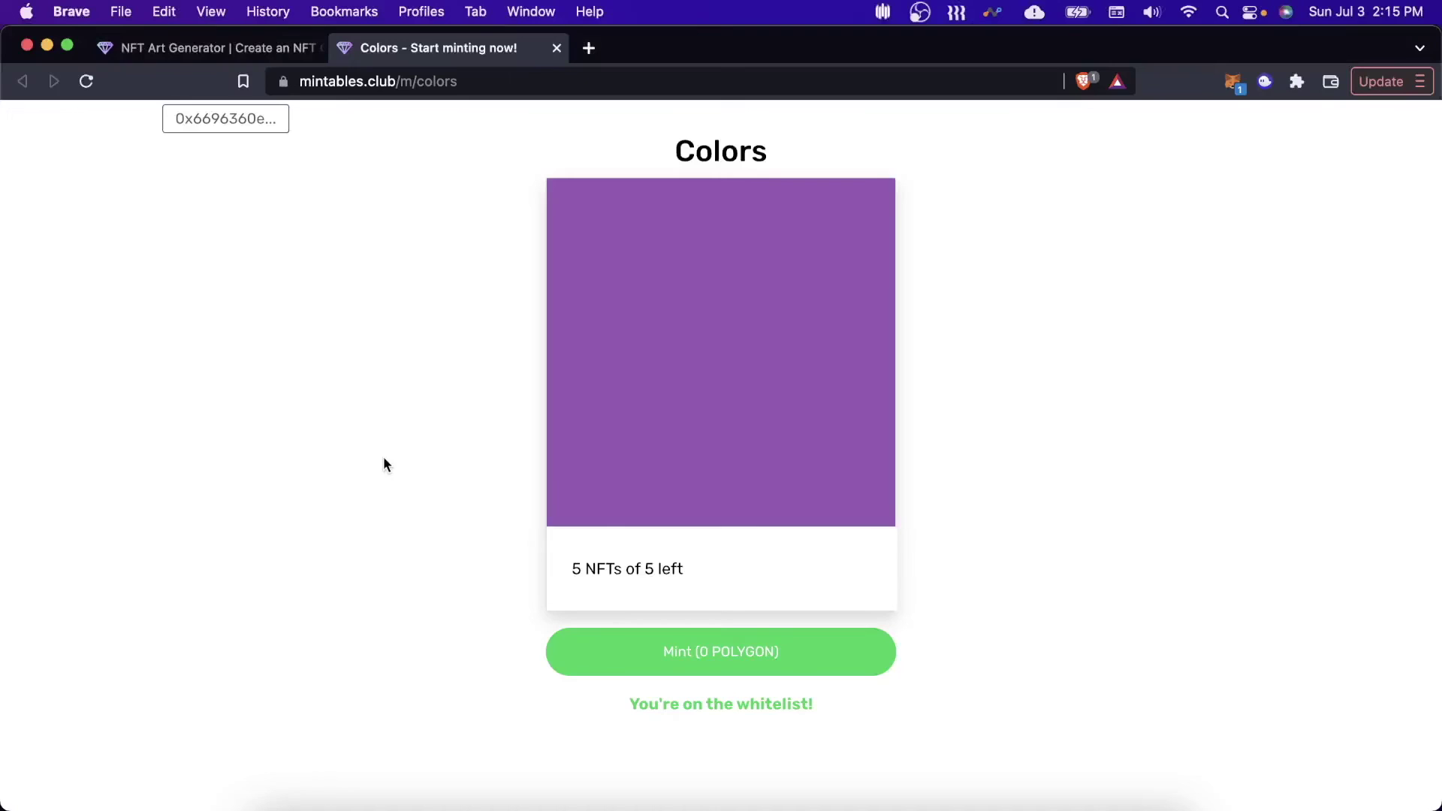
left_click(225, 57)
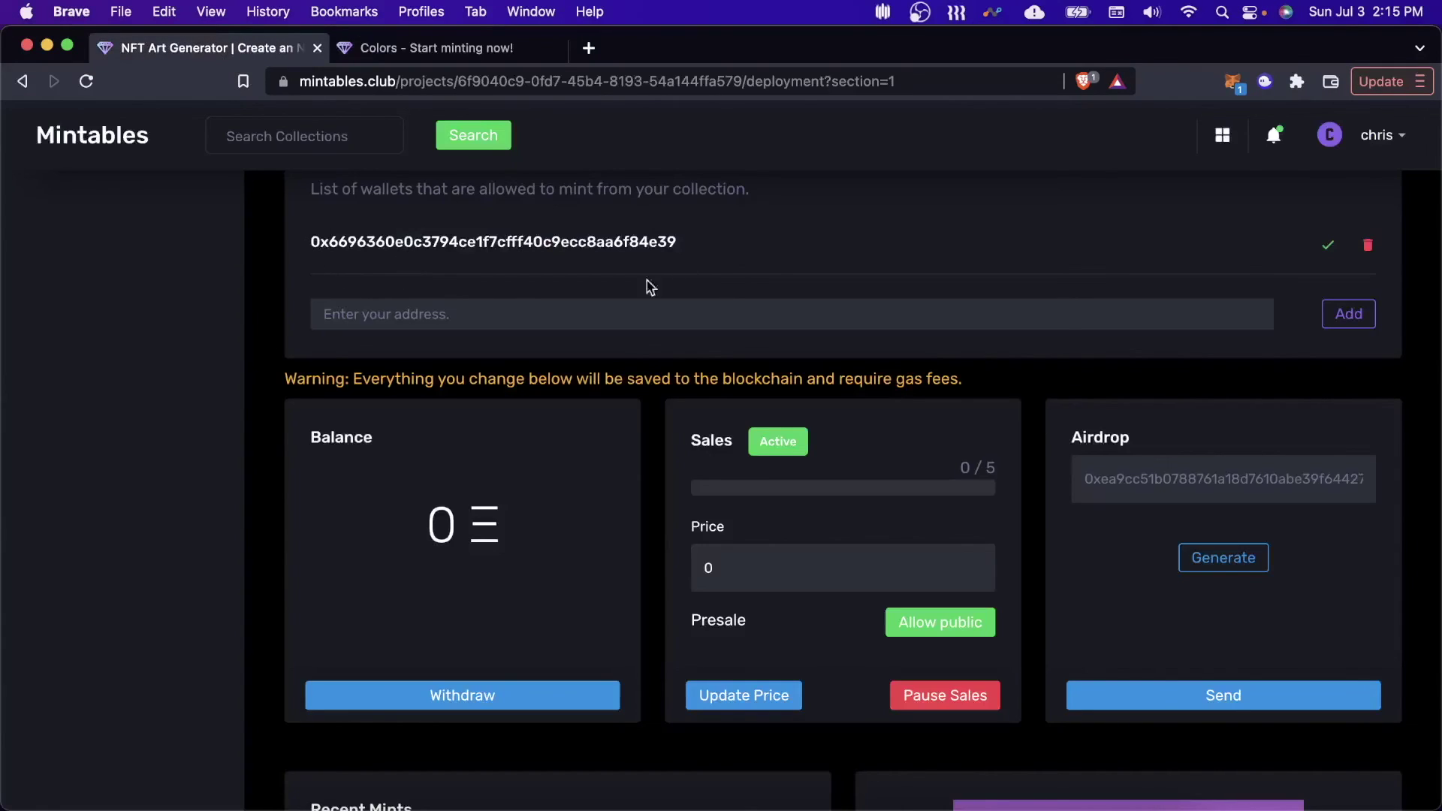